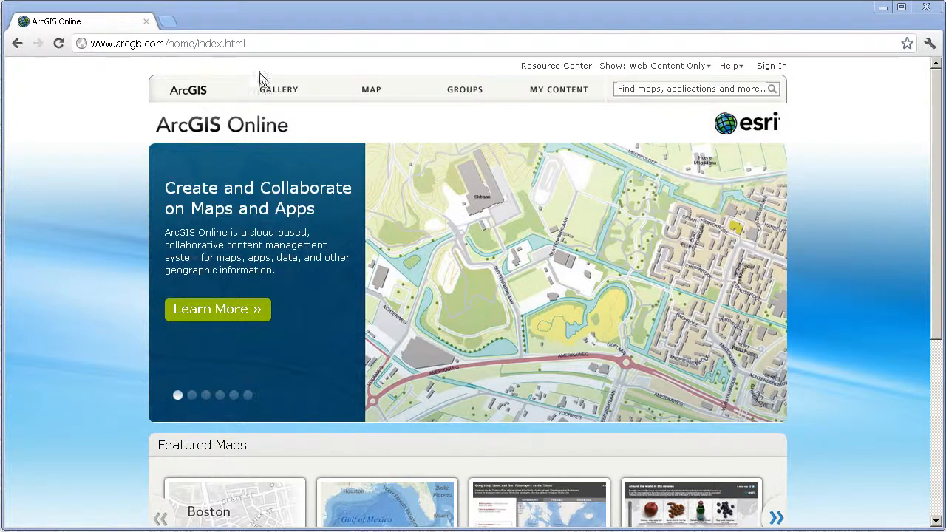
# Open the map viewer, locate "north platte, ne", and dismiss the location pop-up
pyautogui.click(372, 89)
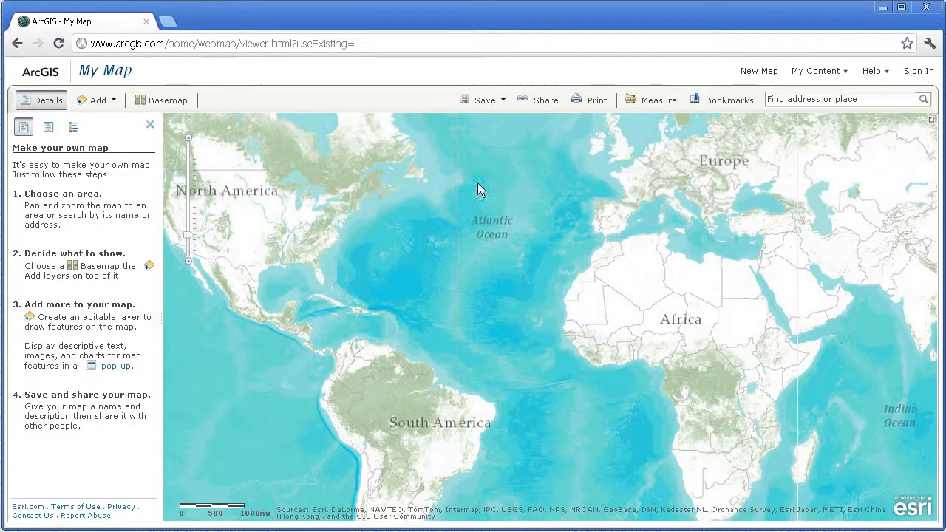
pyautogui.click(859, 99)
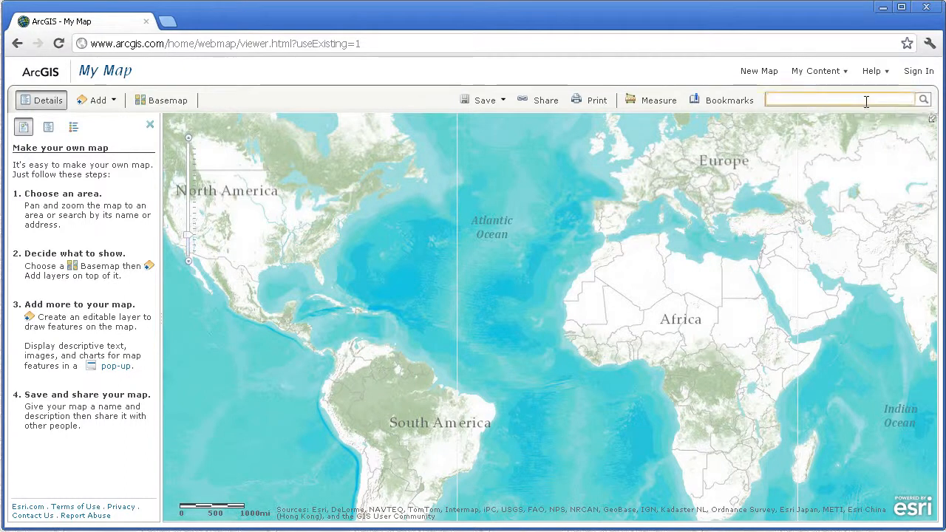
pyautogui.write('north ')
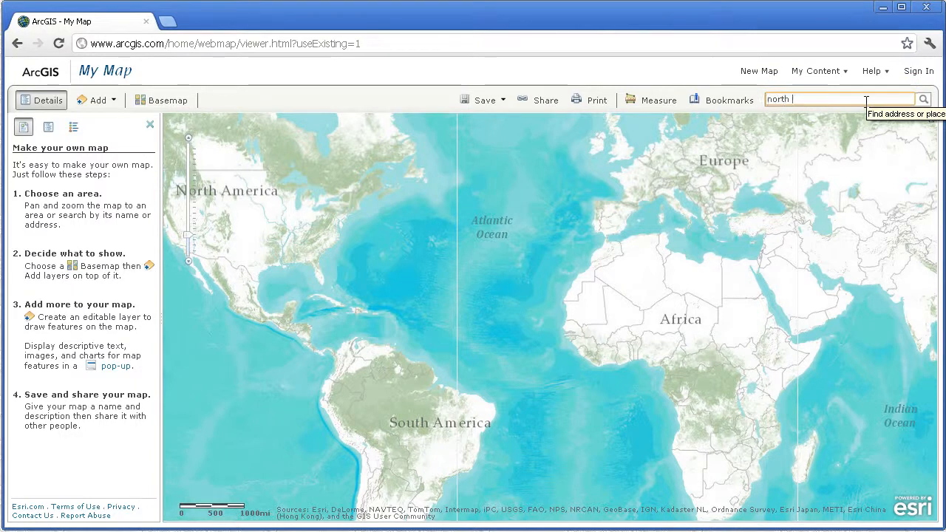
pyautogui.write('platte, ne')
pyautogui.press('Return')
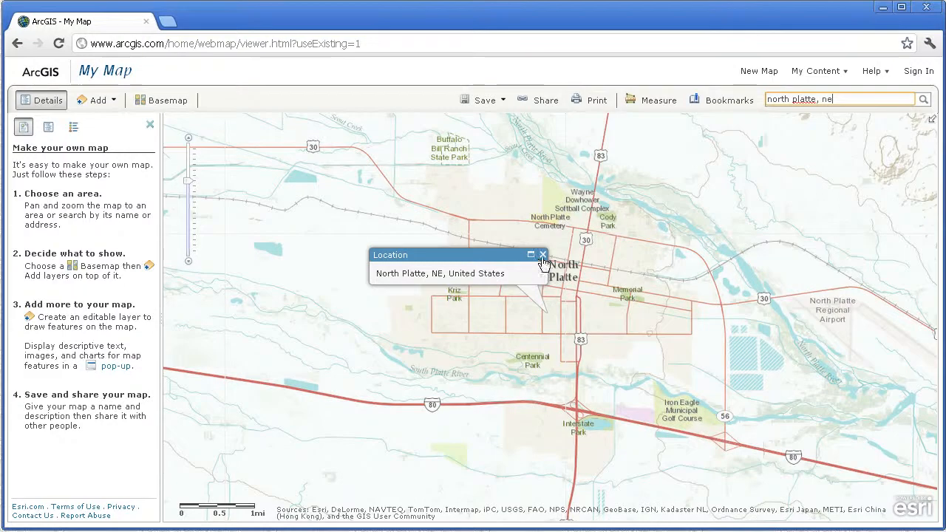
pyautogui.click(542, 254)
# Examine the terrain map around North Platte, including the rivers, highways and the regional airport east of town
pyautogui.moveTo(570, 351); pyautogui.dragTo(466, 351)
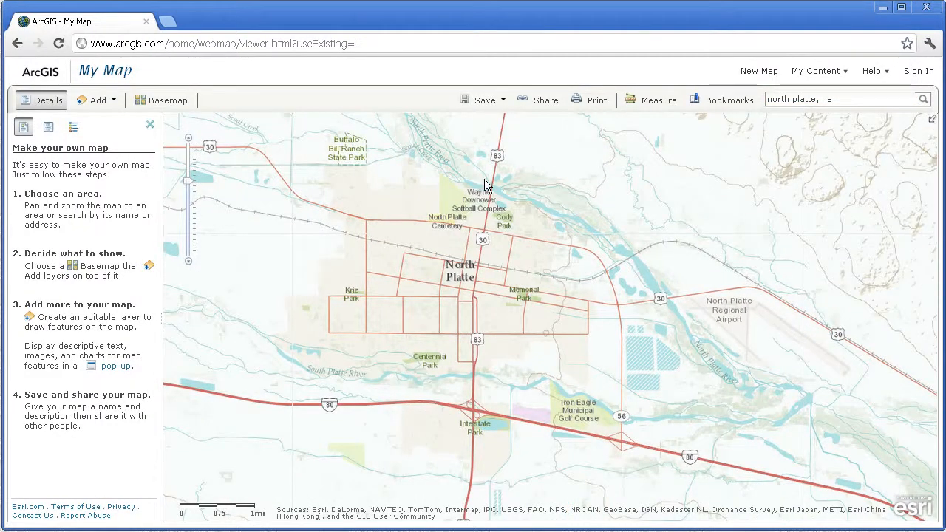
pyautogui.moveTo(694, 347); pyautogui.dragTo(566, 316)
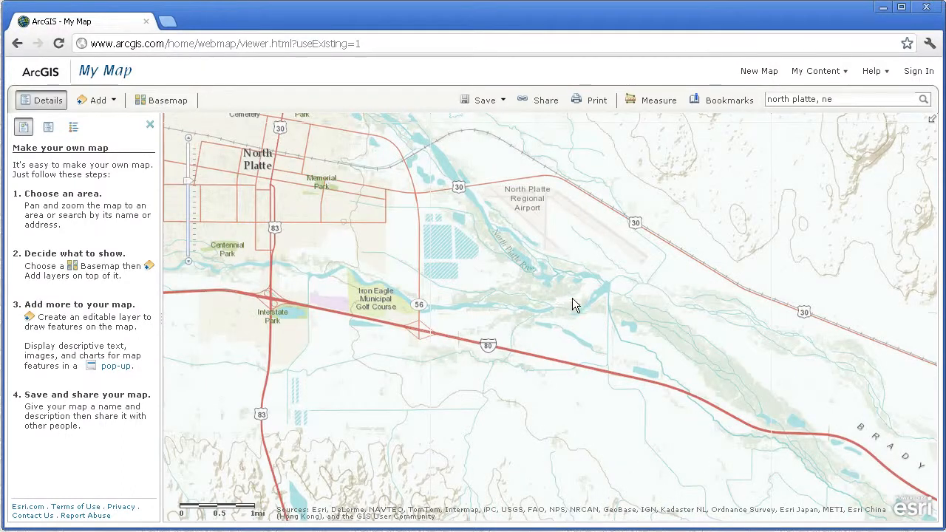
pyautogui.moveTo(757, 370); pyautogui.dragTo(739, 327)
pyautogui.moveTo(484, 290); pyautogui.dragTo(659, 332)
pyautogui.moveTo(576, 240); pyautogui.dragTo(629, 339)
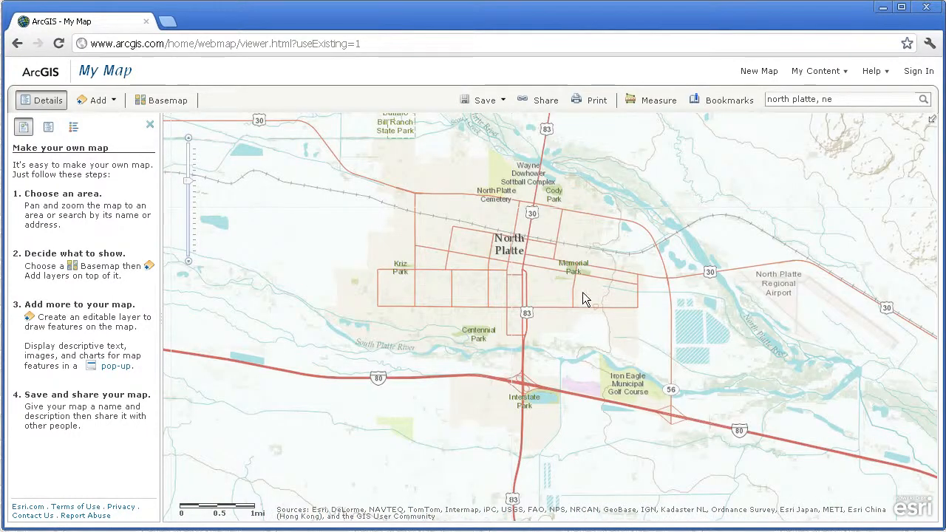
pyautogui.moveTo(577, 278); pyautogui.dragTo(585, 308)
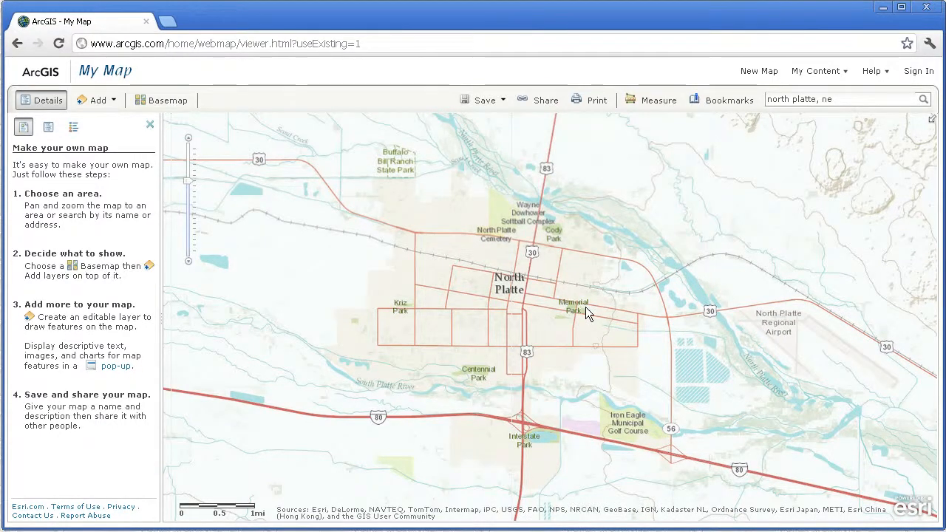
pyautogui.moveTo(493, 231); pyautogui.dragTo(534, 281)
pyautogui.moveTo(375, 340); pyautogui.dragTo(389, 314)
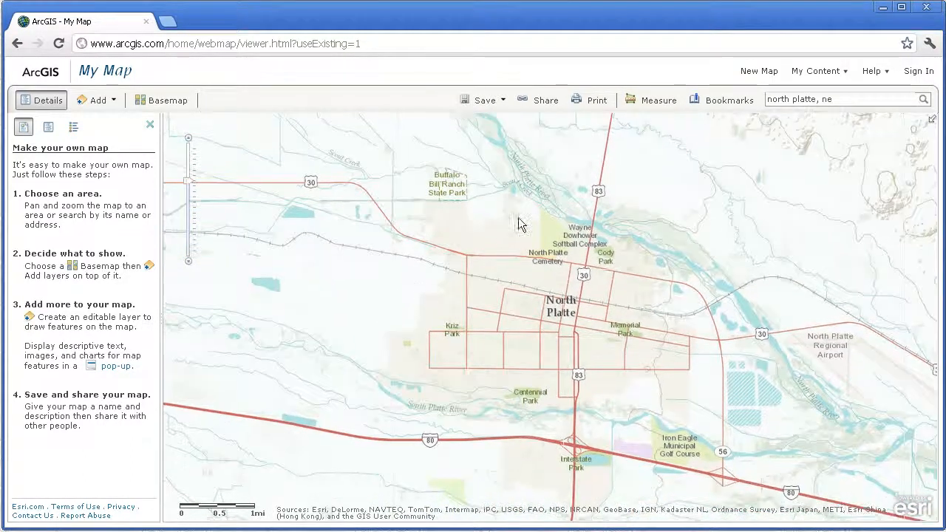
# Examine the streets at closer range from Buffalo Bill Ranch State Park south past the Union Pacific tracks to Kriz Park
pyautogui.moveTo(522, 164); pyautogui.dragTo(332, 315)
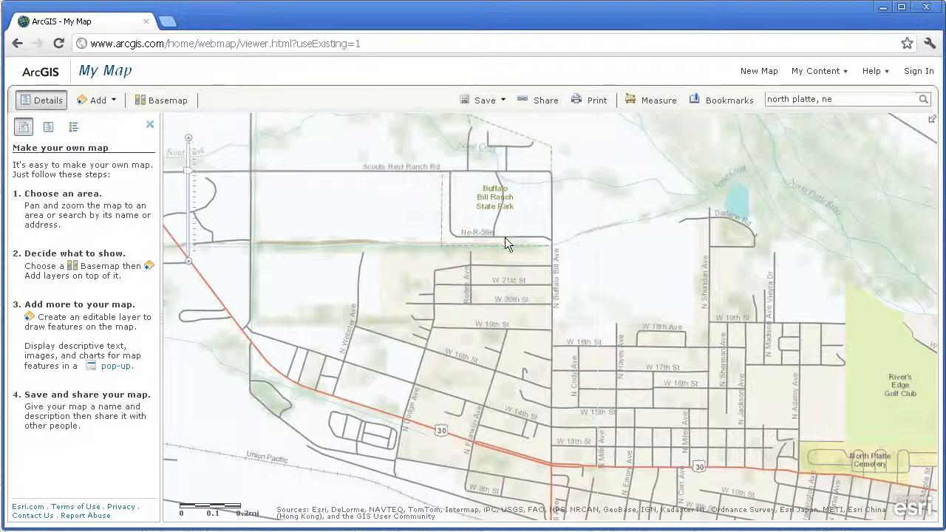
pyautogui.moveTo(510, 260); pyautogui.dragTo(514, 240)
pyautogui.moveTo(514, 337); pyautogui.dragTo(524, 213)
pyautogui.moveTo(516, 359); pyautogui.dragTo(518, 245)
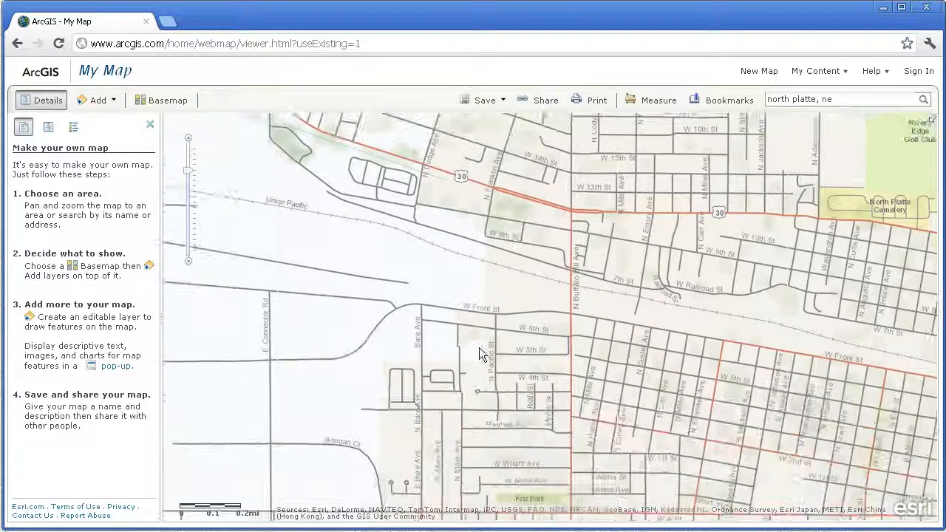
pyautogui.moveTo(483, 360); pyautogui.dragTo(477, 222)
pyautogui.moveTo(560, 281); pyautogui.dragTo(668, 182)
pyautogui.moveTo(480, 342); pyautogui.dragTo(583, 276)
pyautogui.moveTo(540, 337); pyautogui.dragTo(500, 488)
pyautogui.scroll(-1, 509, 416)
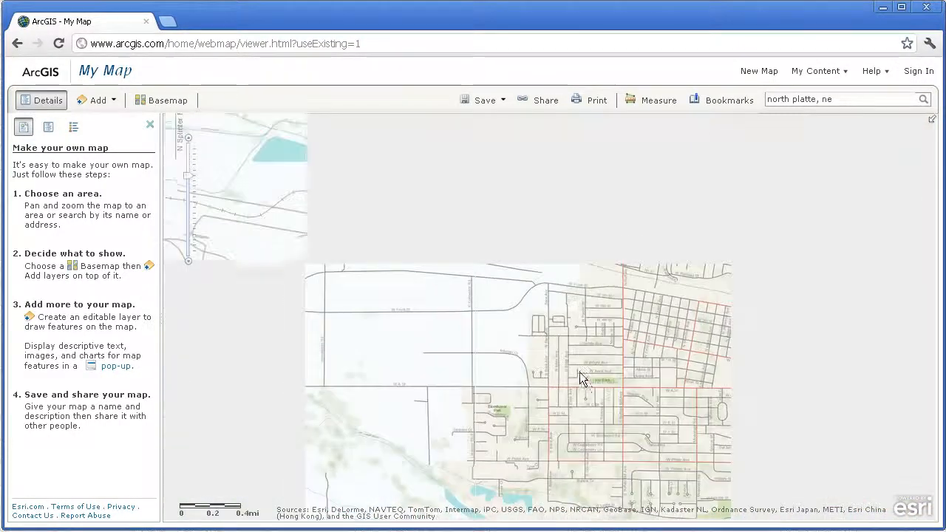
pyautogui.moveTo(497, 326); pyautogui.dragTo(556, 398)
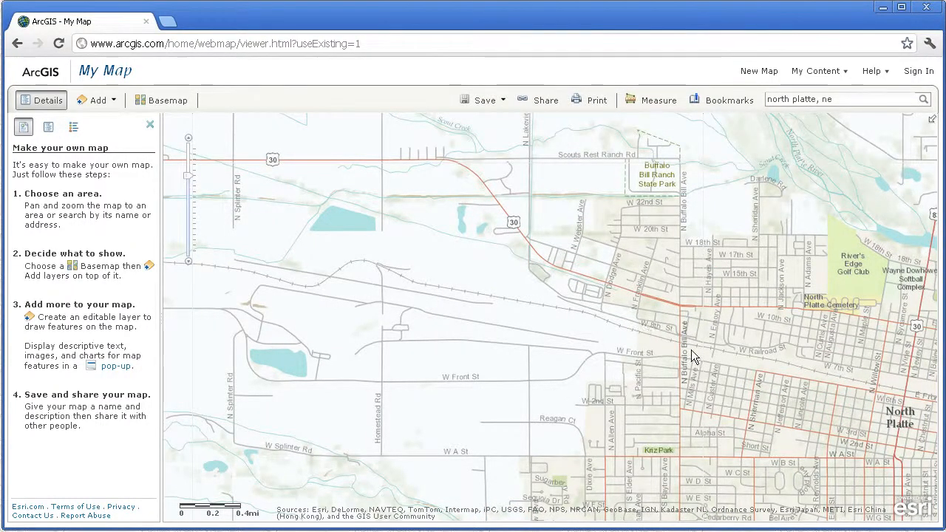
# Inspect the area west of town around W Front St, the South Platte River corridor and the golf course area
pyautogui.moveTo(691, 347); pyautogui.dragTo(535, 307)
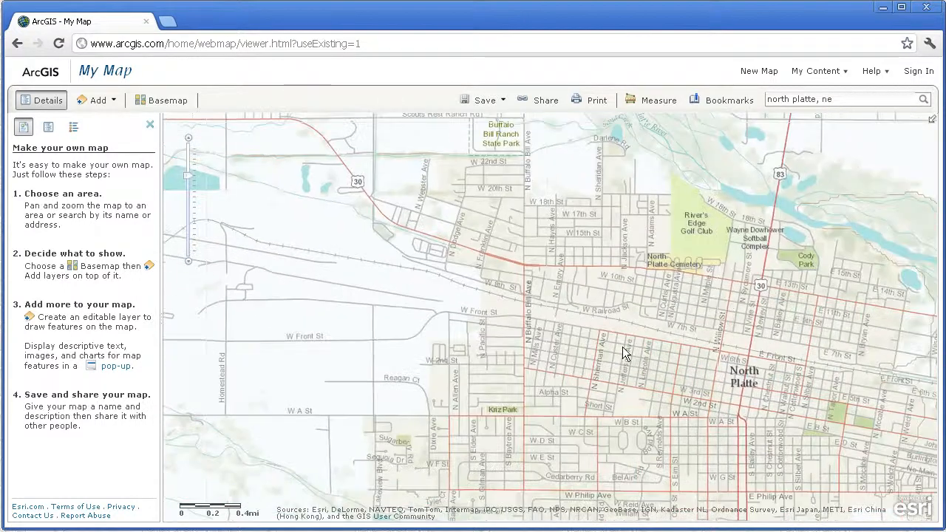
pyautogui.moveTo(574, 359); pyautogui.dragTo(667, 363)
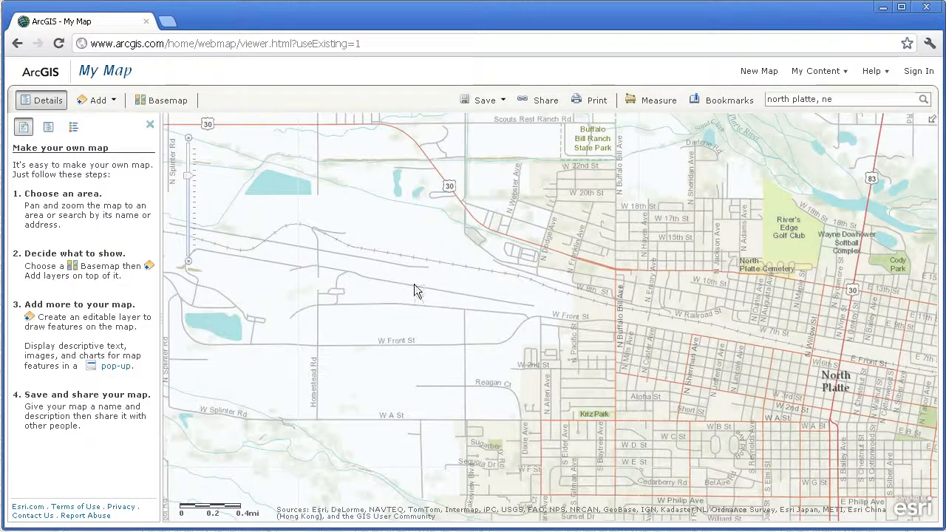
pyautogui.moveTo(320, 275); pyautogui.dragTo(561, 312)
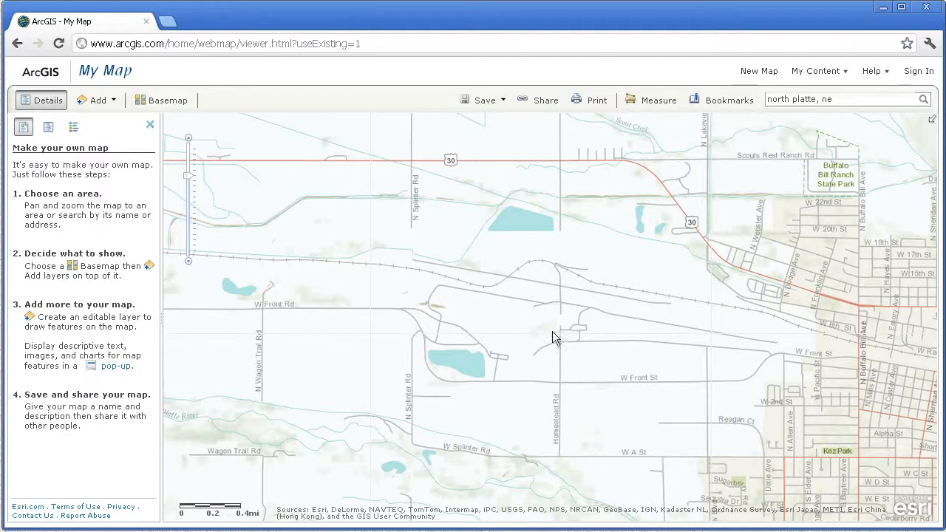
pyautogui.moveTo(842, 341); pyautogui.dragTo(676, 287)
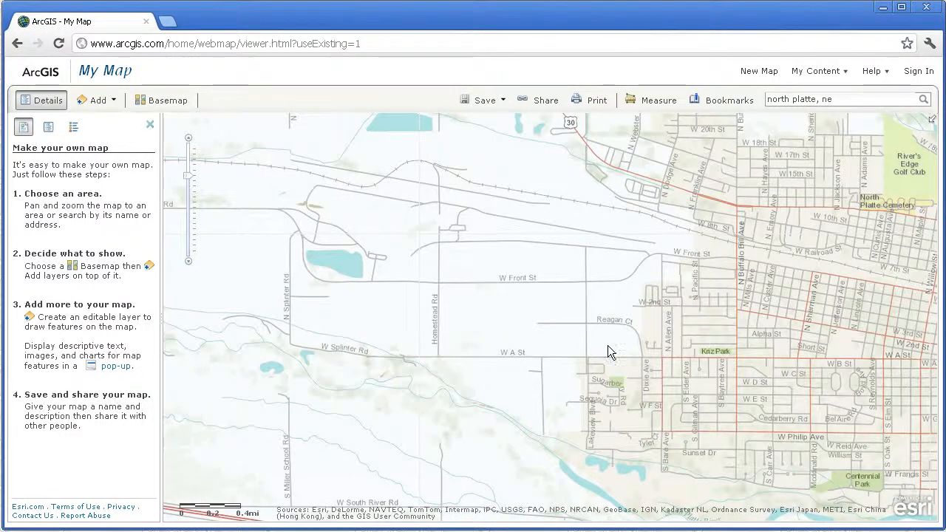
pyautogui.moveTo(582, 411); pyautogui.dragTo(613, 286)
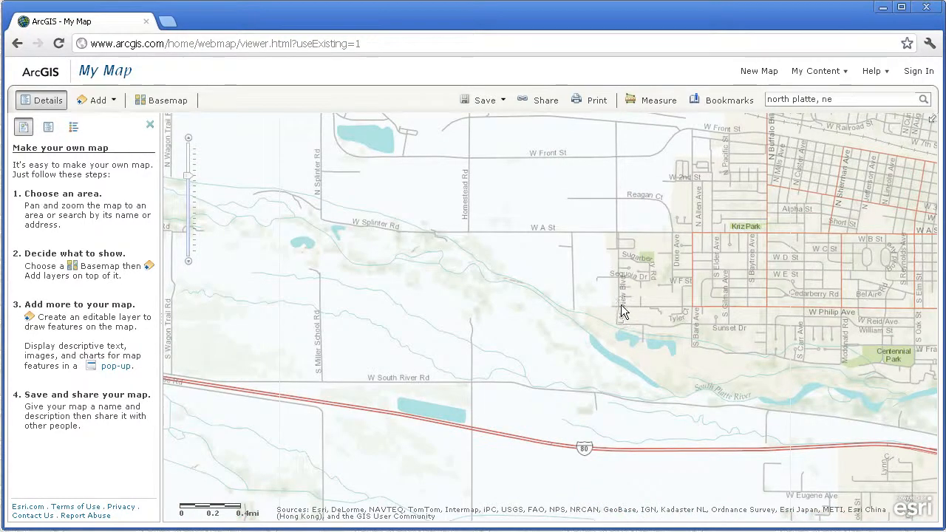
pyautogui.moveTo(664, 306); pyautogui.dragTo(464, 312)
pyautogui.moveTo(642, 322); pyautogui.dragTo(460, 295)
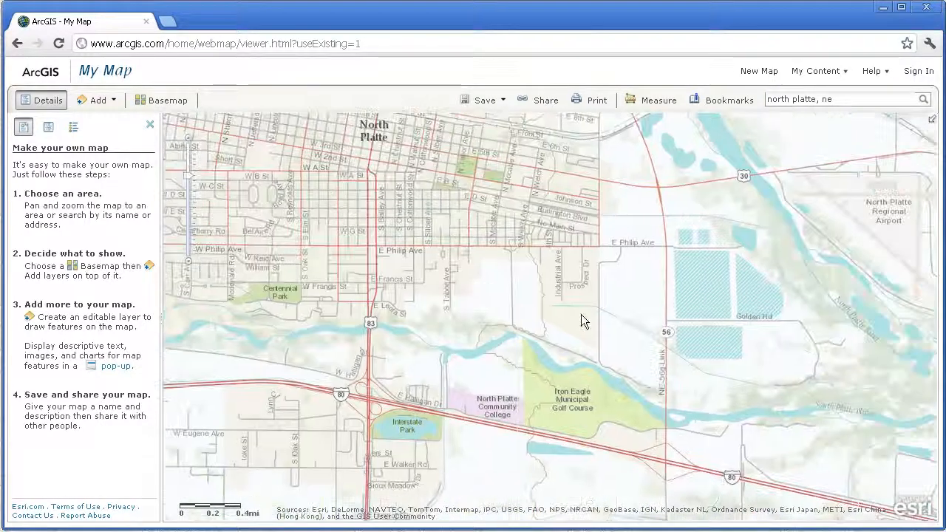
pyautogui.moveTo(463, 253); pyautogui.dragTo(686, 362)
pyautogui.scroll(-1, 687, 357)
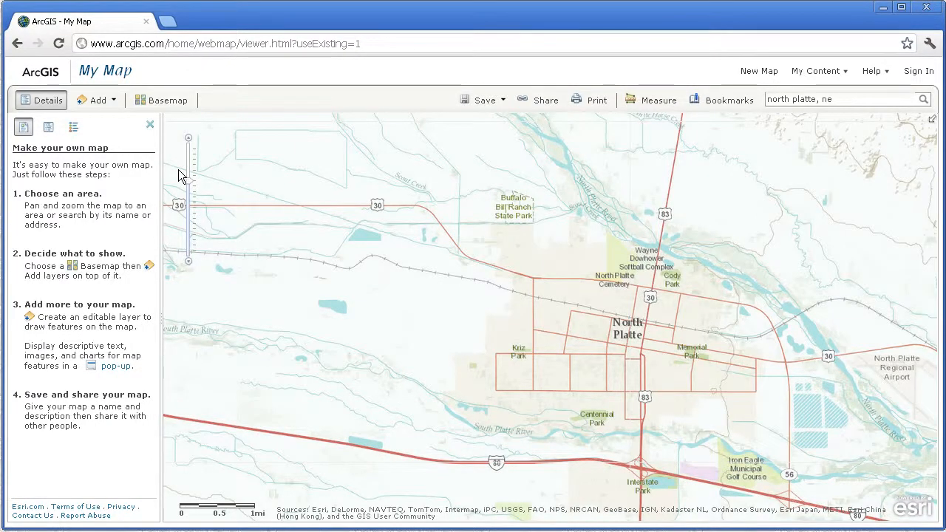
# Try the Topographic basemap and switch the map to the Bing Maps Aerial basemap
pyautogui.click(177, 104)
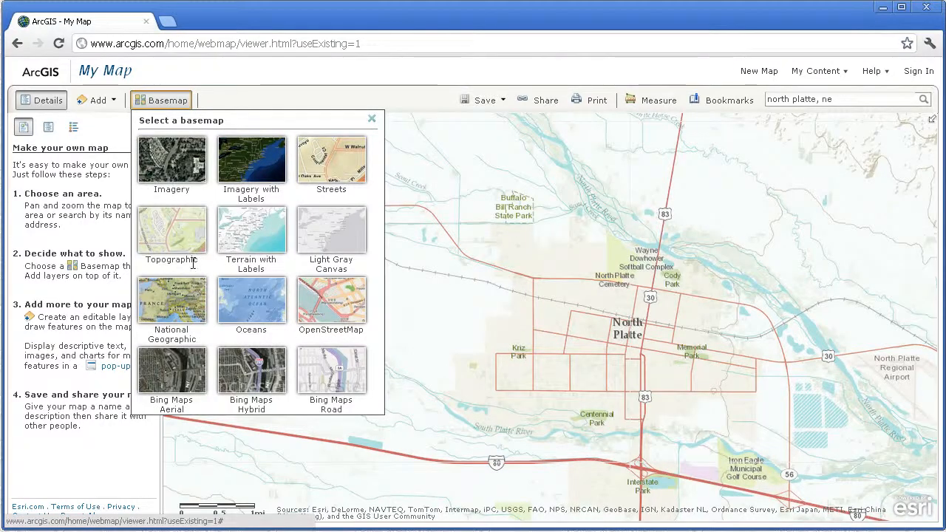
pyautogui.click(186, 249)
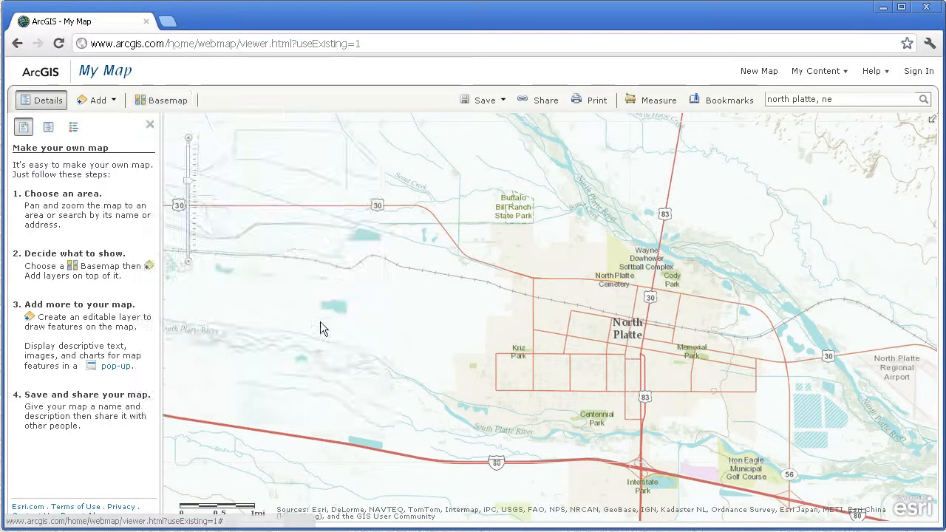
pyautogui.click(165, 105)
pyautogui.click(172, 368)
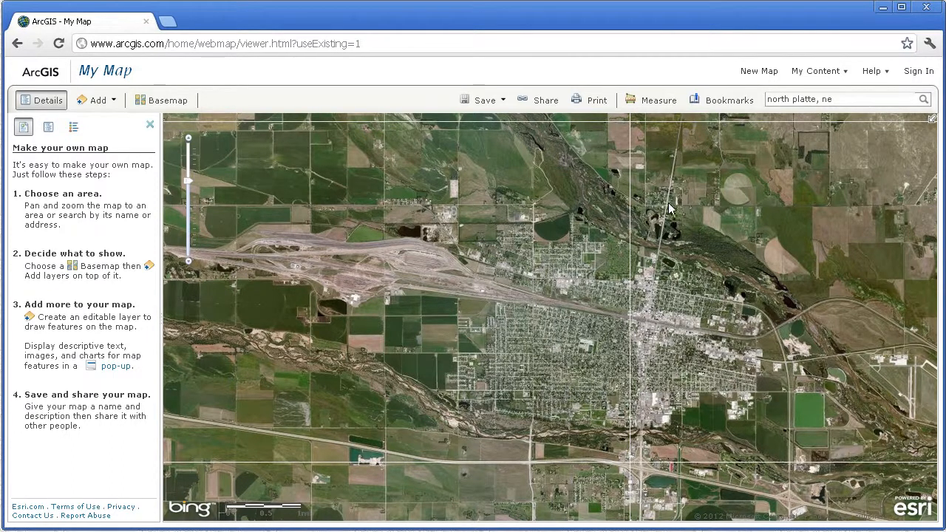
# Create an editable layer named Greenway from the Map Notes template over the river corridor southwest of town
pyautogui.moveTo(413, 330); pyautogui.dragTo(679, 503)
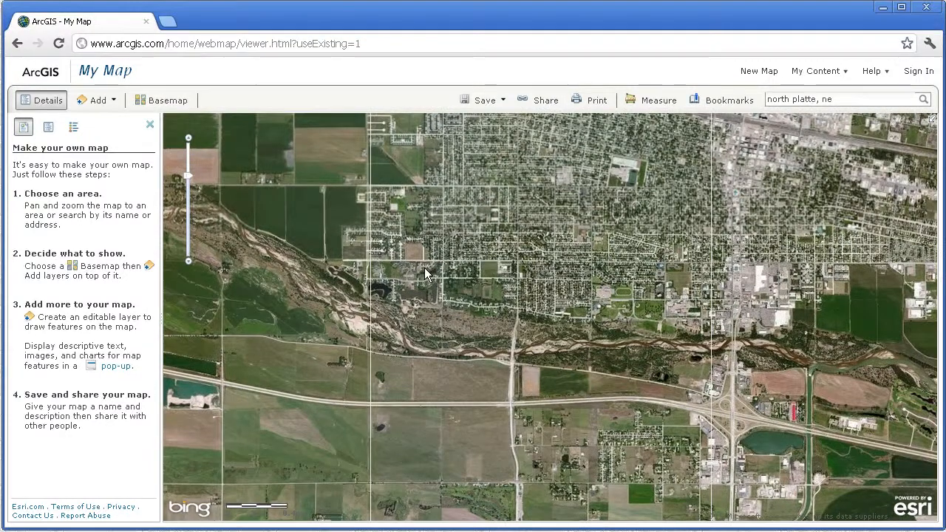
pyautogui.moveTo(394, 255); pyautogui.dragTo(683, 417)
pyautogui.moveTo(546, 376); pyautogui.dragTo(574, 386)
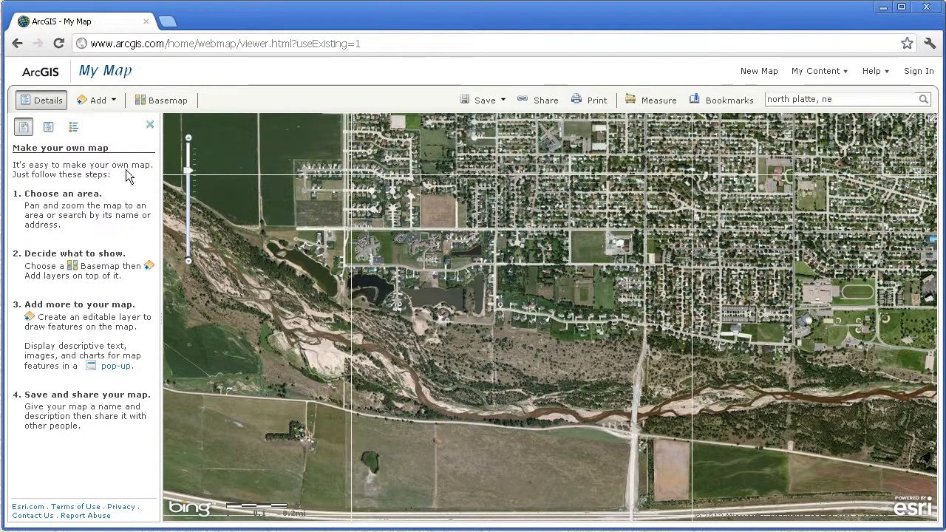
pyautogui.click(97, 100)
pyautogui.click(109, 127)
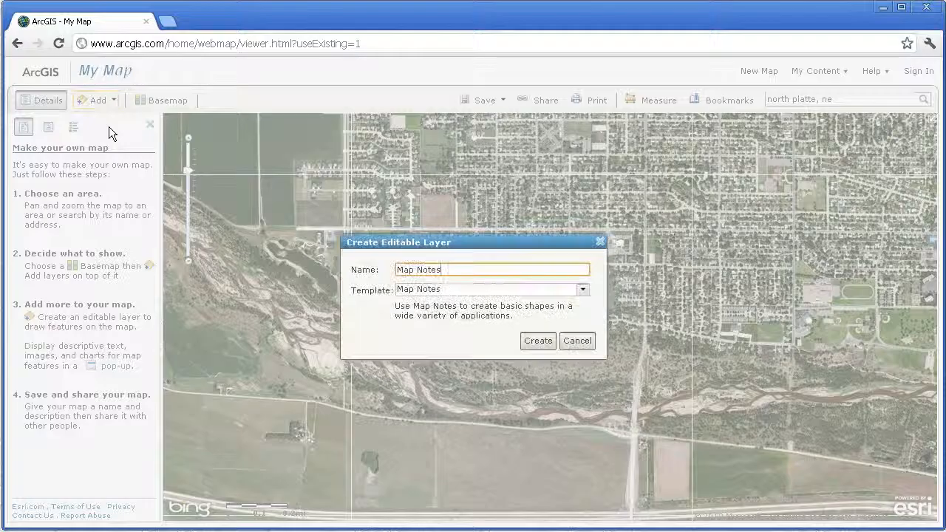
pyautogui.tripleClick(447, 272)
pyautogui.write('Greenway')
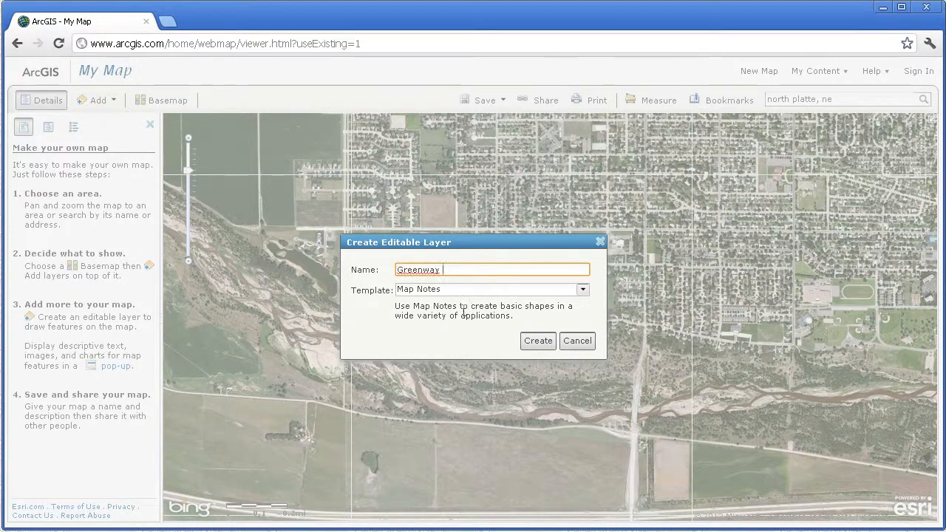
pyautogui.click(538, 341)
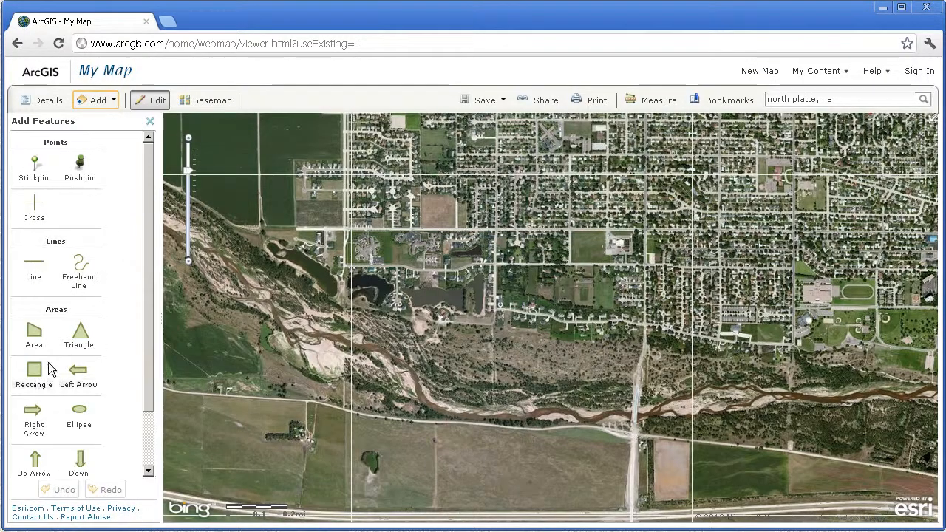
# Draw a freehand line west from the river bridge road to south of the ponds, and title it "Segment 1"
pyautogui.click(80, 272)
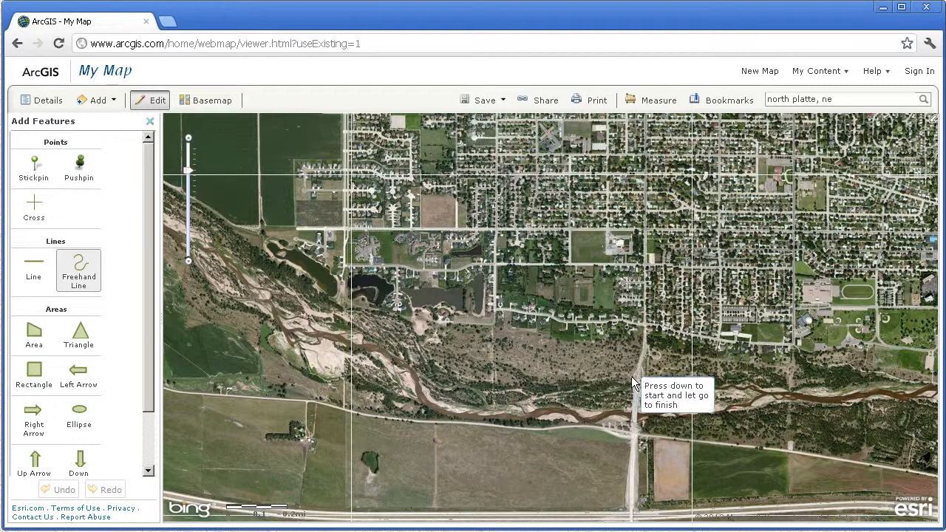
pyautogui.moveTo(636, 359); pyautogui.dragTo(496, 351)
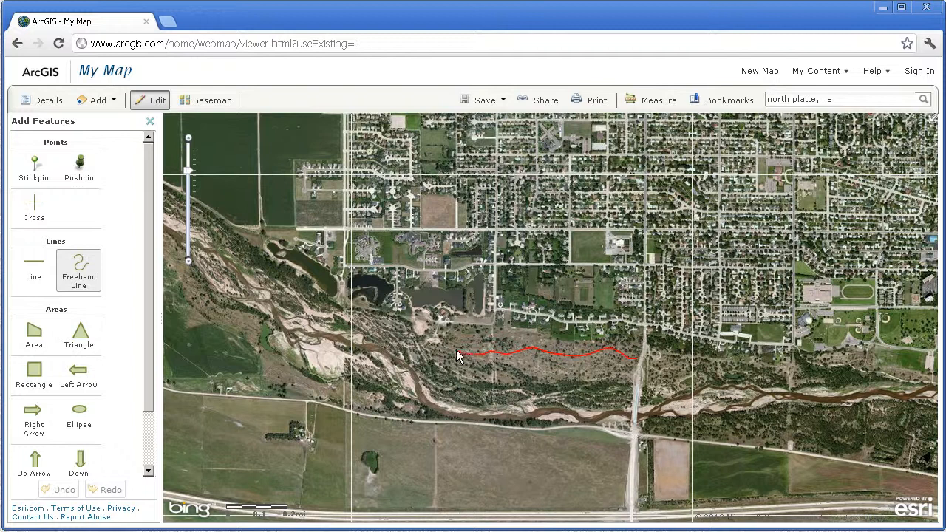
pyautogui.moveTo(450, 350); pyautogui.dragTo(424, 339)
pyautogui.moveTo(351, 315); pyautogui.dragTo(351, 314)
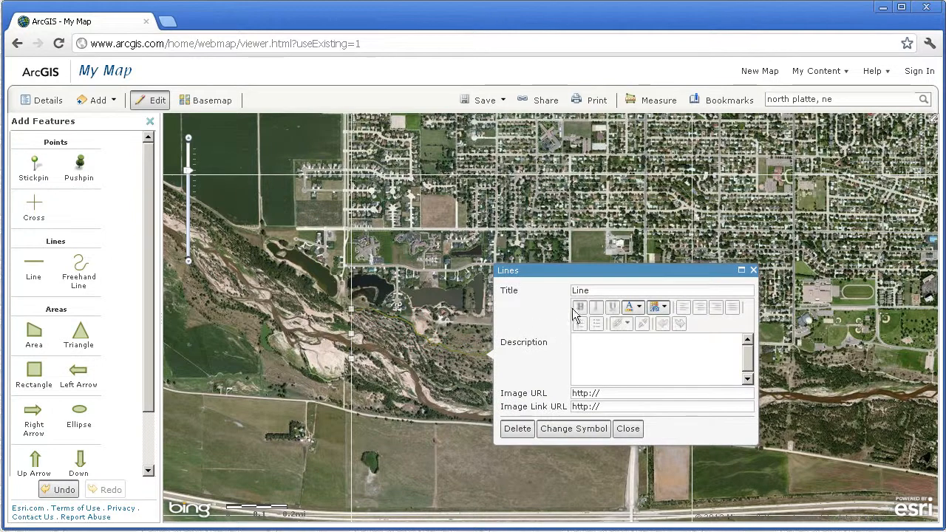
pyautogui.doubleClick(595, 293)
pyautogui.write('Segment 1')
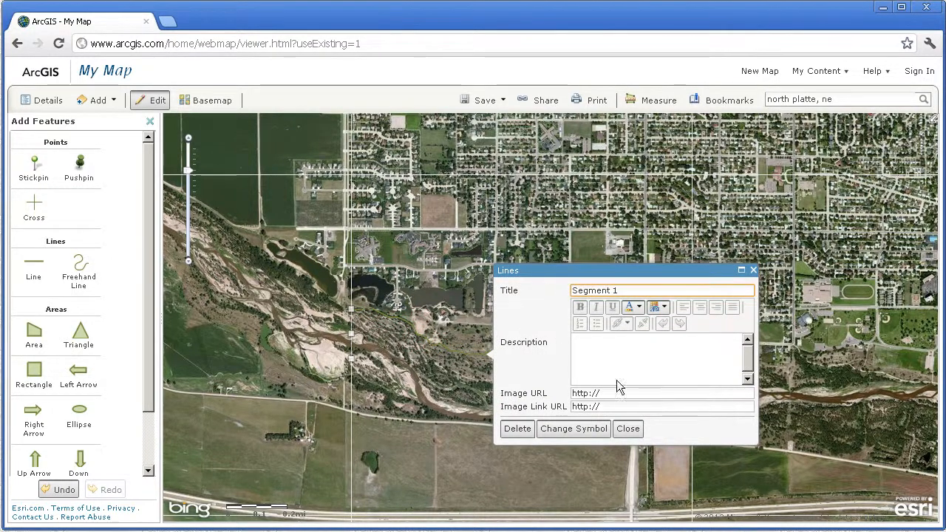
# Restyle the Segment 1 line as a thicker yellow line and close its attributes
pyautogui.click(583, 432)
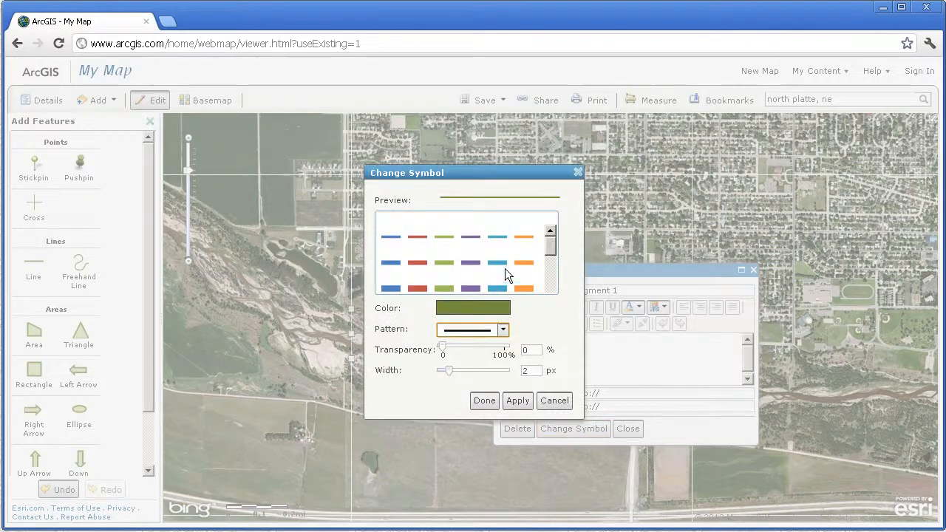
pyautogui.moveTo(551, 248)
pyautogui.mouseDown()
pyautogui.moveTo(549, 258)
pyautogui.moveTo(547, 246)
pyautogui.mouseUp()
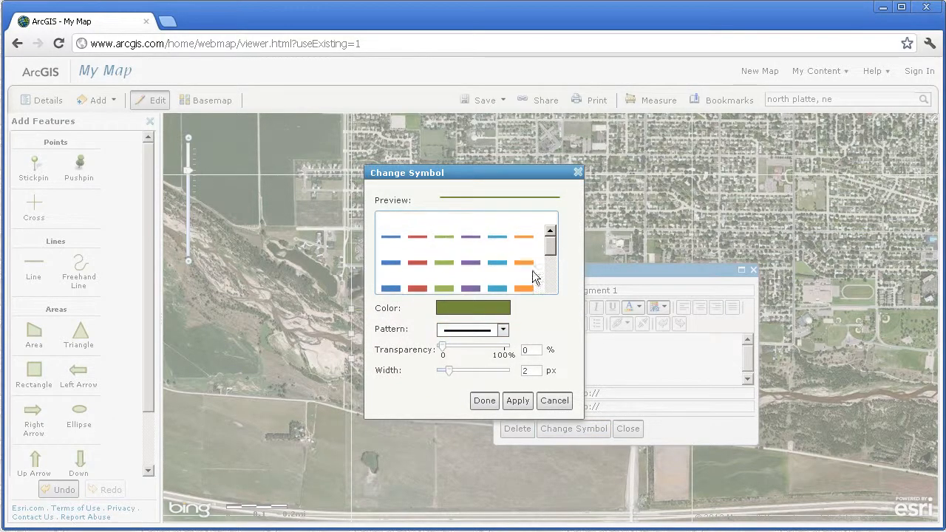
pyautogui.click(489, 310)
pyautogui.click(520, 379)
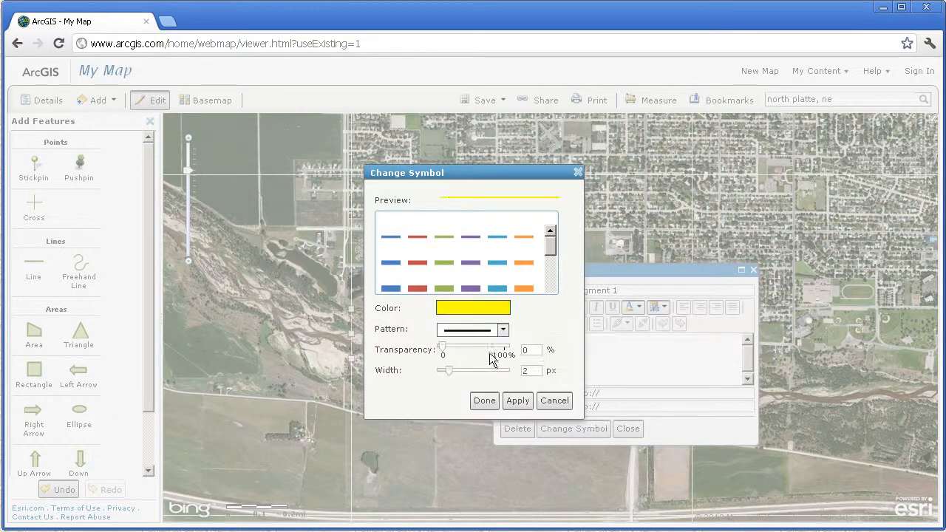
pyautogui.click(494, 240)
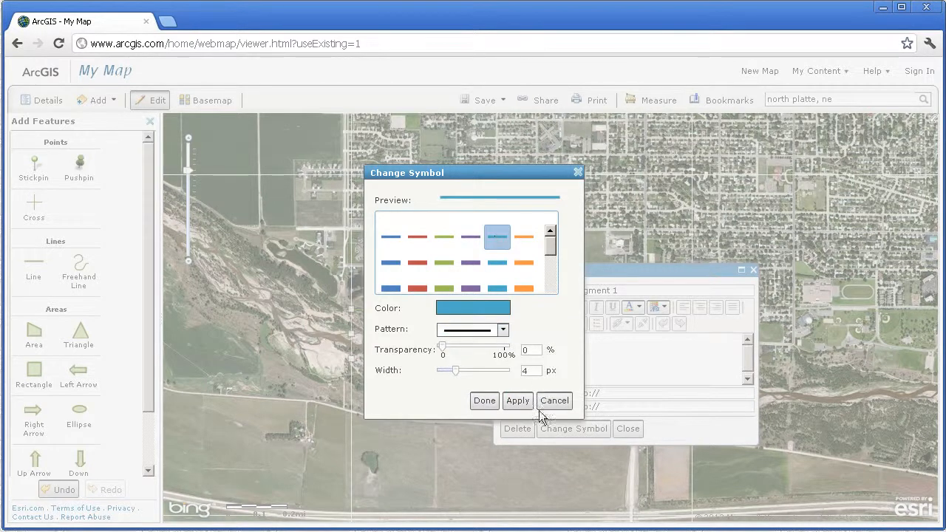
pyautogui.click(484, 401)
pyautogui.click(627, 428)
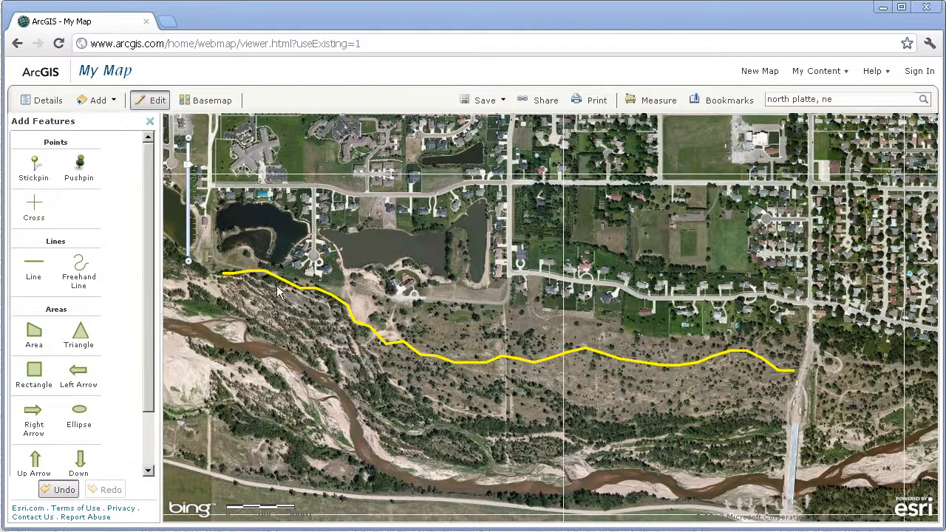
# Examine the Segment 1 line up close against the aerial imagery, following it eastward from its western end
pyautogui.moveTo(213, 238); pyautogui.dragTo(326, 309)
pyautogui.moveTo(563, 351); pyautogui.dragTo(444, 285)
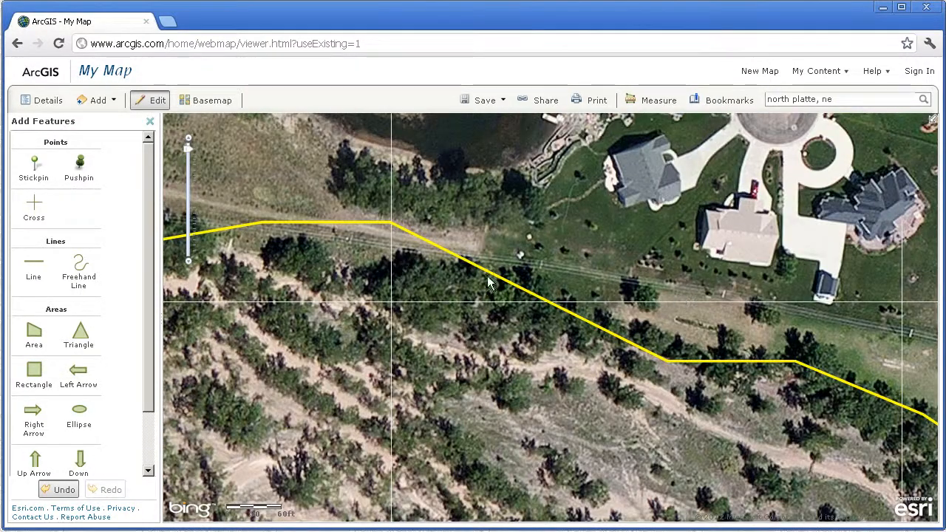
pyautogui.moveTo(332, 267); pyautogui.dragTo(656, 306)
pyautogui.moveTo(426, 250); pyautogui.dragTo(471, 289)
pyautogui.moveTo(666, 330); pyautogui.dragTo(559, 267)
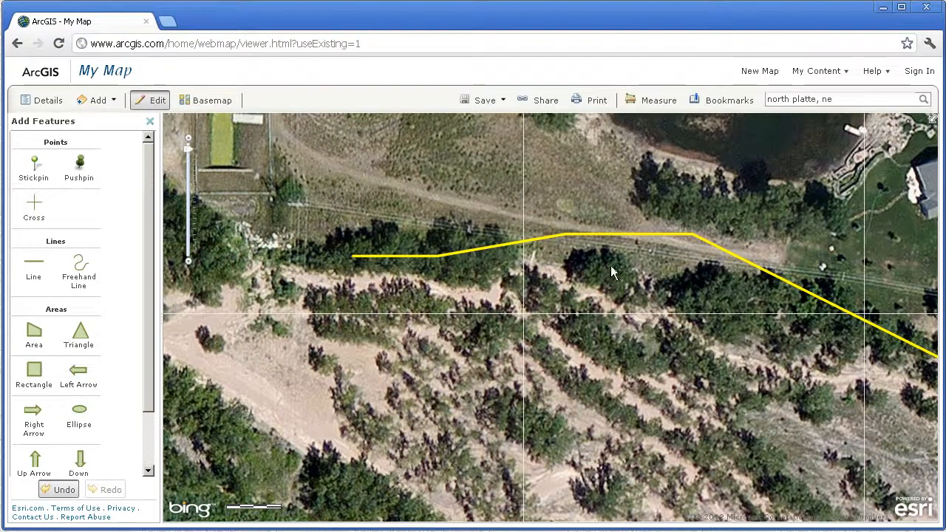
pyautogui.moveTo(597, 262); pyautogui.dragTo(581, 271)
pyautogui.moveTo(493, 262); pyautogui.dragTo(566, 310)
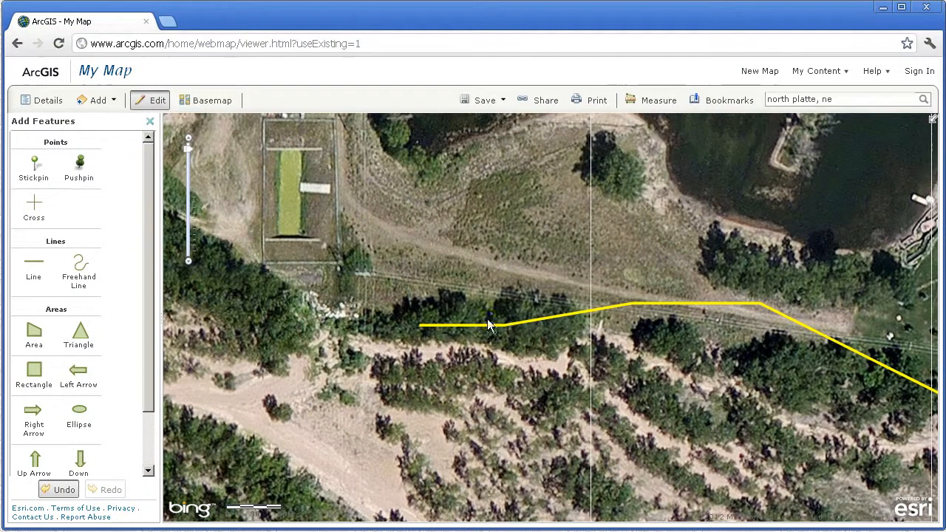
pyautogui.moveTo(732, 370); pyautogui.dragTo(478, 327)
pyautogui.moveTo(829, 438); pyautogui.dragTo(571, 385)
pyautogui.moveTo(827, 473); pyautogui.dragTo(506, 290)
pyautogui.moveTo(694, 494); pyautogui.dragTo(469, 301)
pyautogui.moveTo(688, 382); pyautogui.dragTo(437, 317)
pyautogui.moveTo(682, 333); pyautogui.dragTo(478, 322)
pyautogui.moveTo(744, 323); pyautogui.dragTo(459, 332)
pyautogui.moveTo(898, 300); pyautogui.dragTo(596, 306)
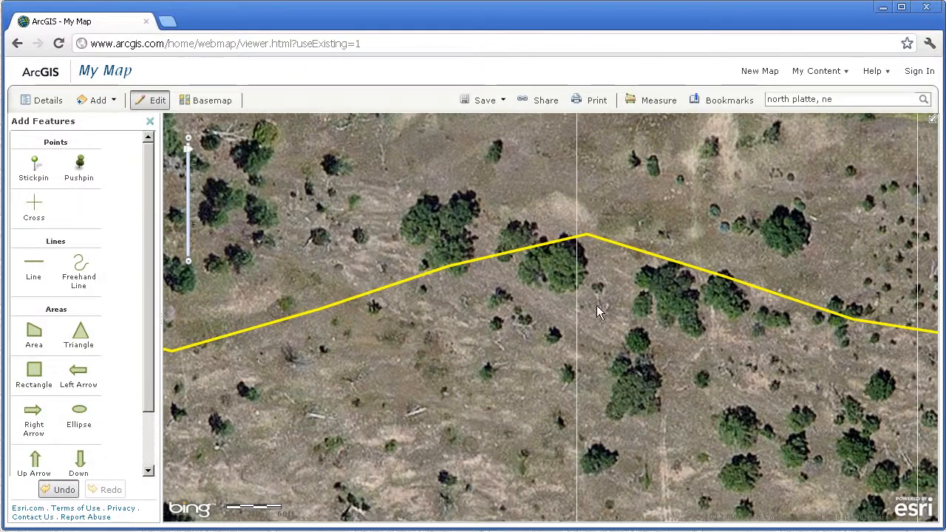
# Reopen the Segment 1 line for editing and display its editable vertices
pyautogui.scroll(-1, 597, 306)
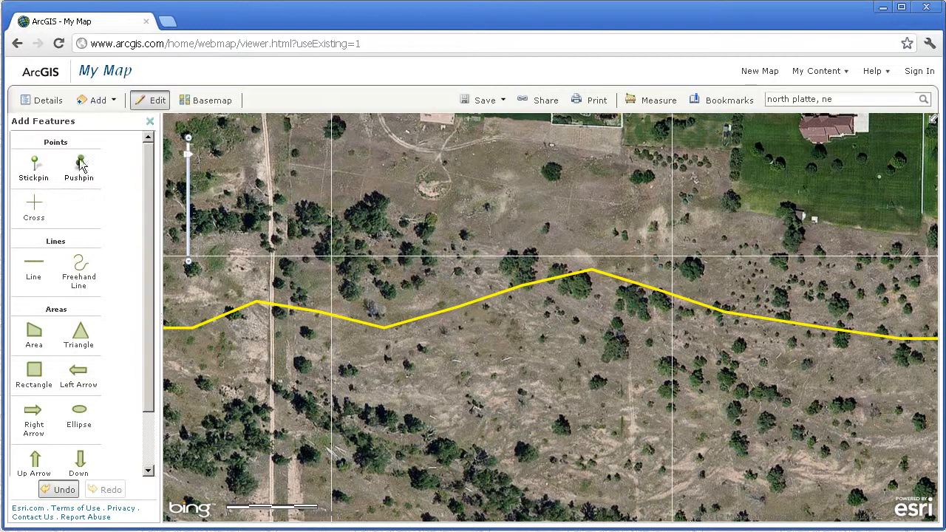
pyautogui.click(151, 101)
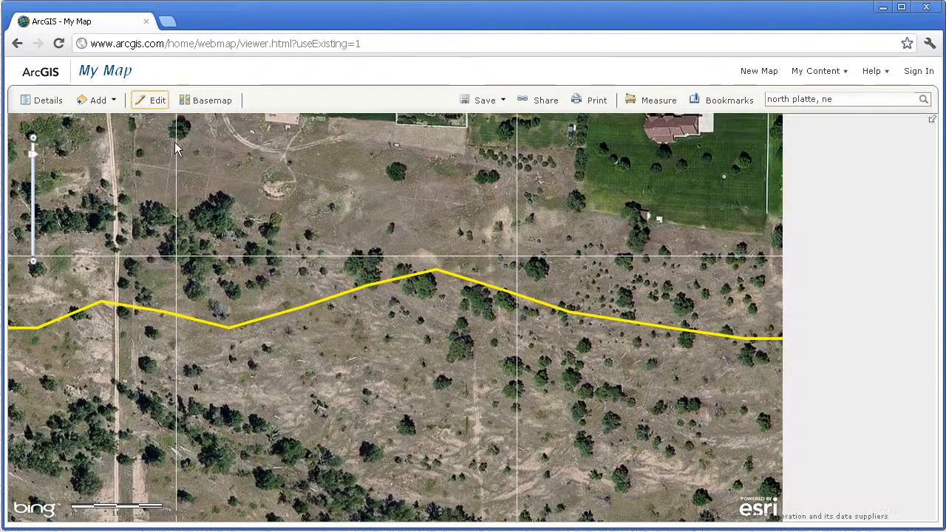
pyautogui.click(168, 318)
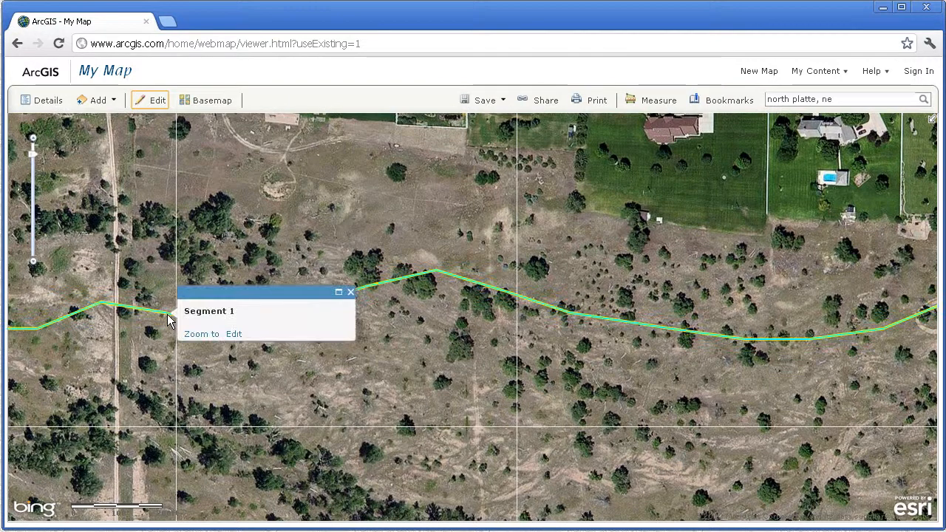
pyautogui.click(235, 334)
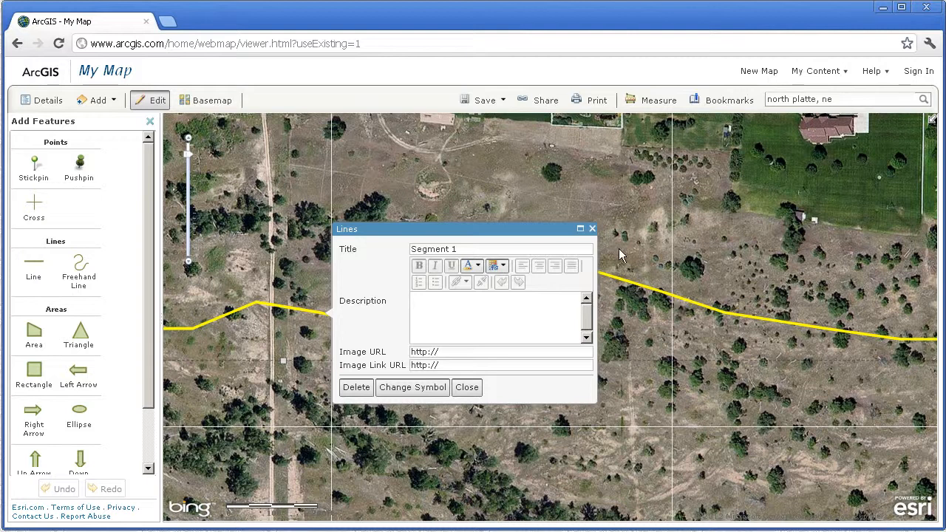
pyautogui.click(592, 229)
pyautogui.click(621, 284)
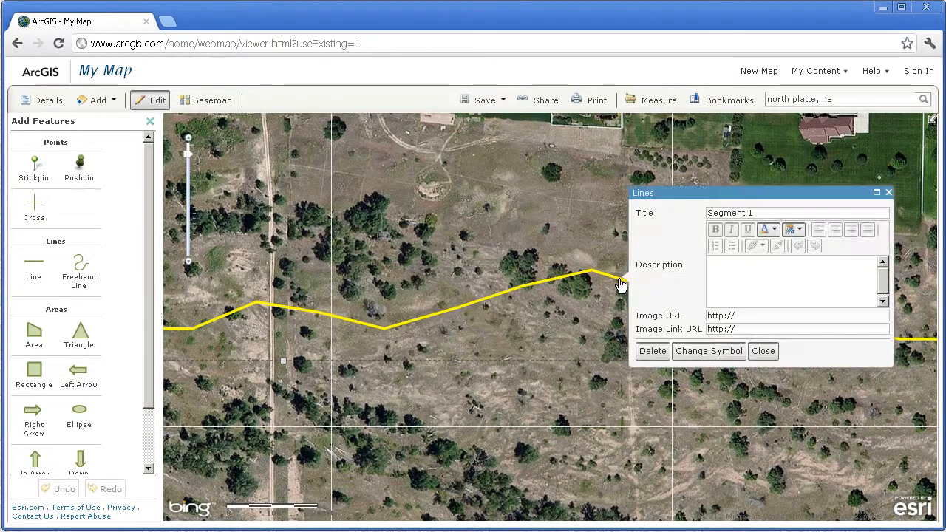
pyautogui.click(608, 275)
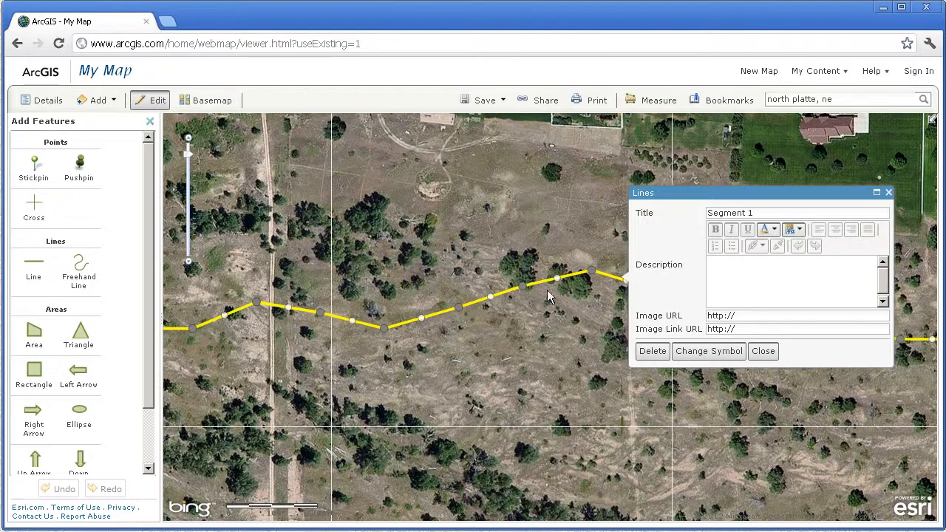
# Reshape Segment 1 by lowering its central peak and smoothing the vertices around the dirt road crossing, and end editing
pyautogui.click(593, 272)
pyautogui.moveTo(591, 304); pyautogui.dragTo(590, 303)
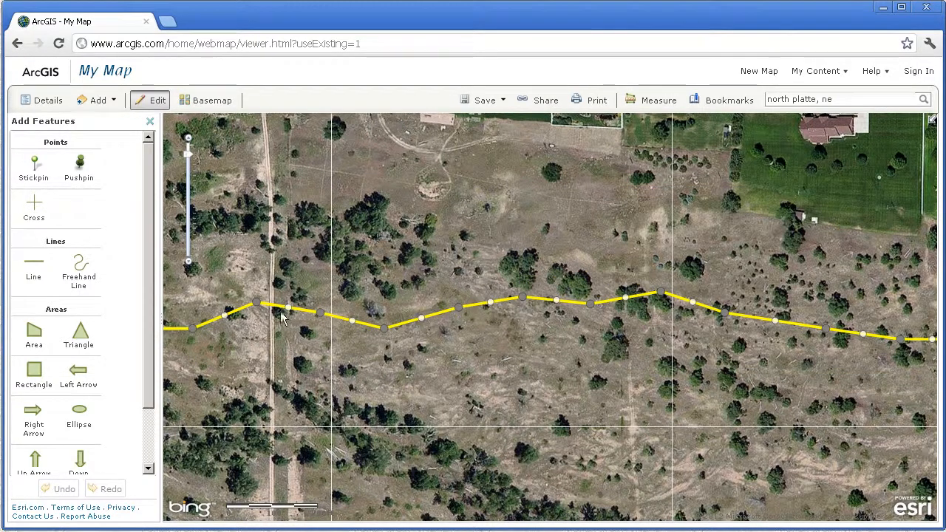
pyautogui.moveTo(260, 303); pyautogui.dragTo(228, 329)
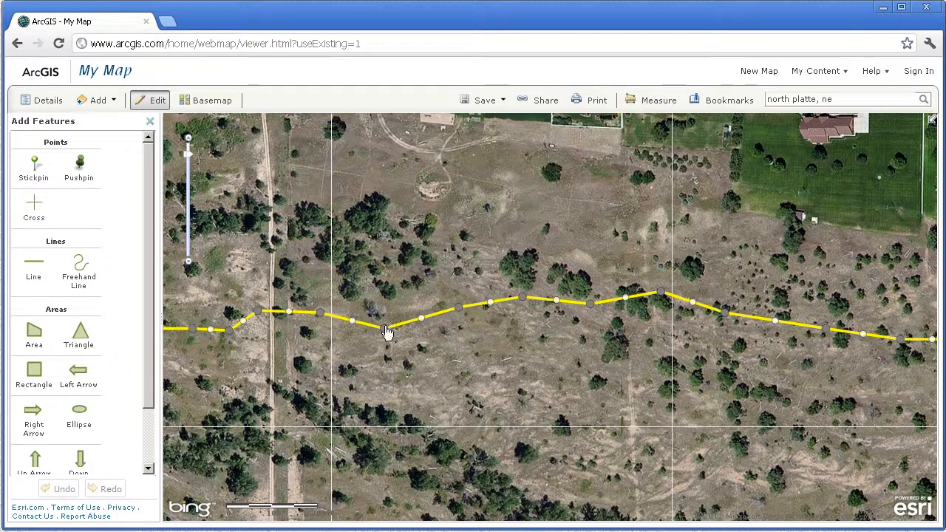
pyautogui.moveTo(386, 326); pyautogui.dragTo(384, 325)
pyautogui.moveTo(320, 312); pyautogui.dragTo(321, 318)
pyautogui.moveTo(261, 316); pyautogui.dragTo(231, 330)
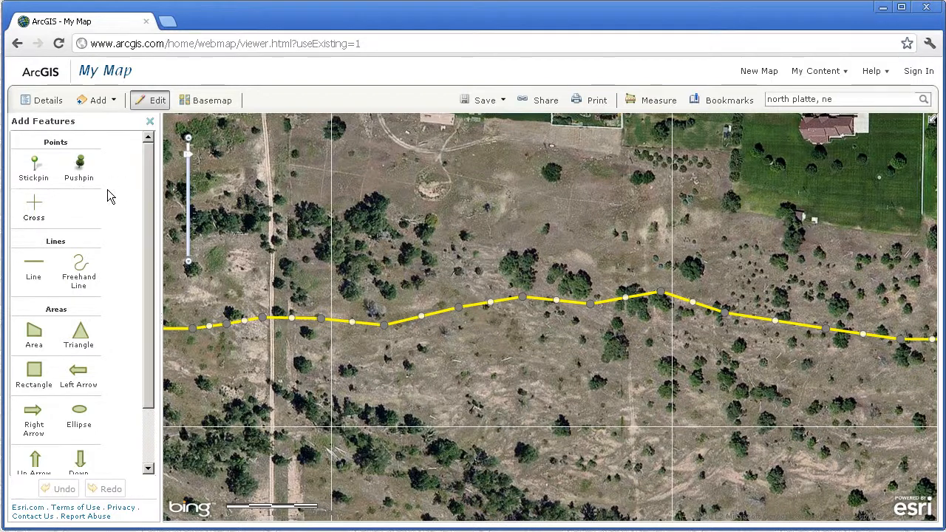
pyautogui.click(149, 122)
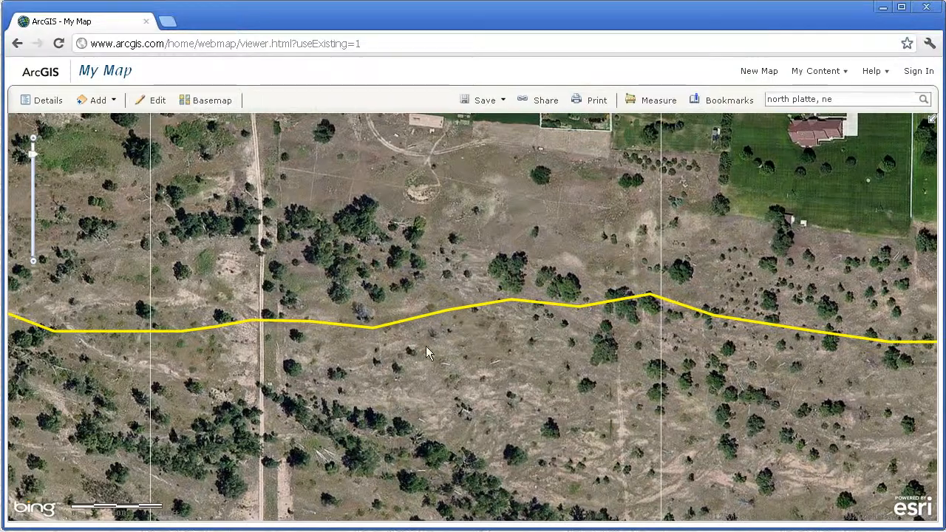
# Try to save the map with Save As and return from the sign-in page to the map of the whole town
pyautogui.scroll(-2, 448, 317)
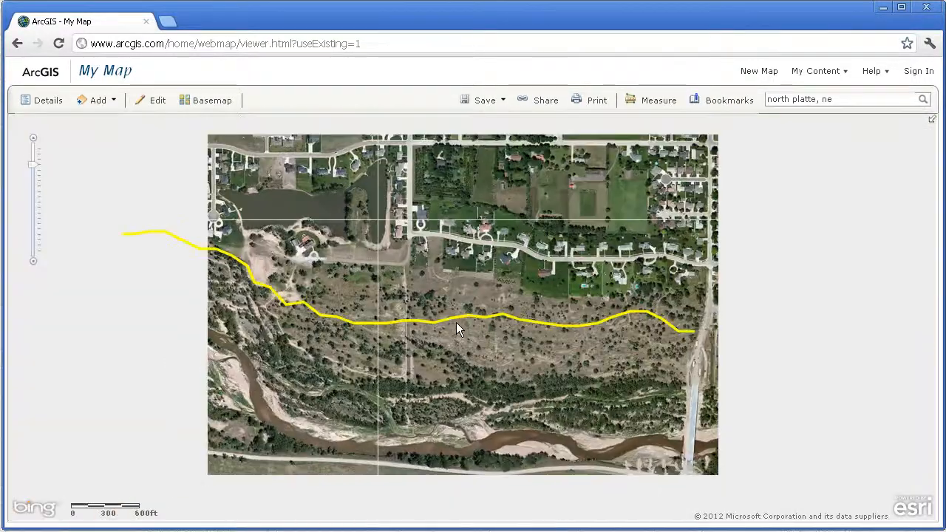
pyautogui.scroll(-1, 458, 319)
pyautogui.scroll(-1, 517, 339)
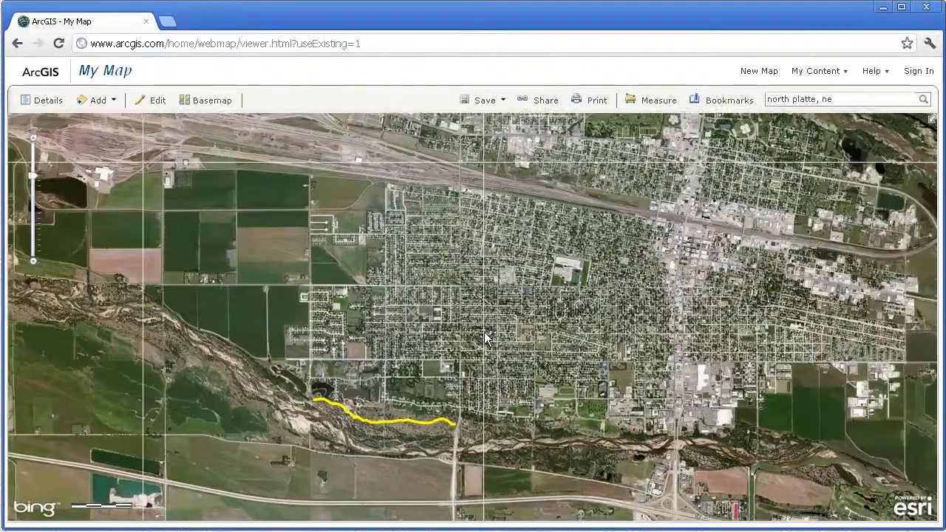
pyautogui.scroll(-1, 486, 336)
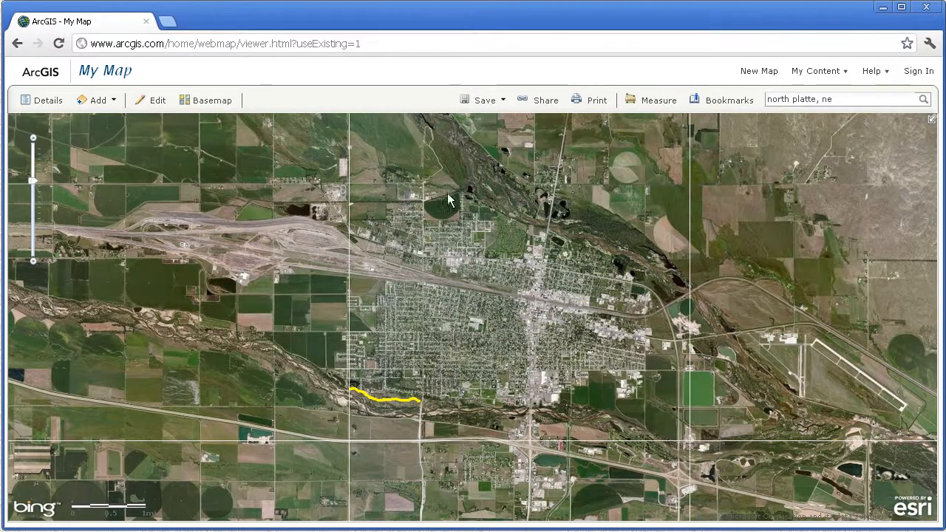
pyautogui.click(494, 102)
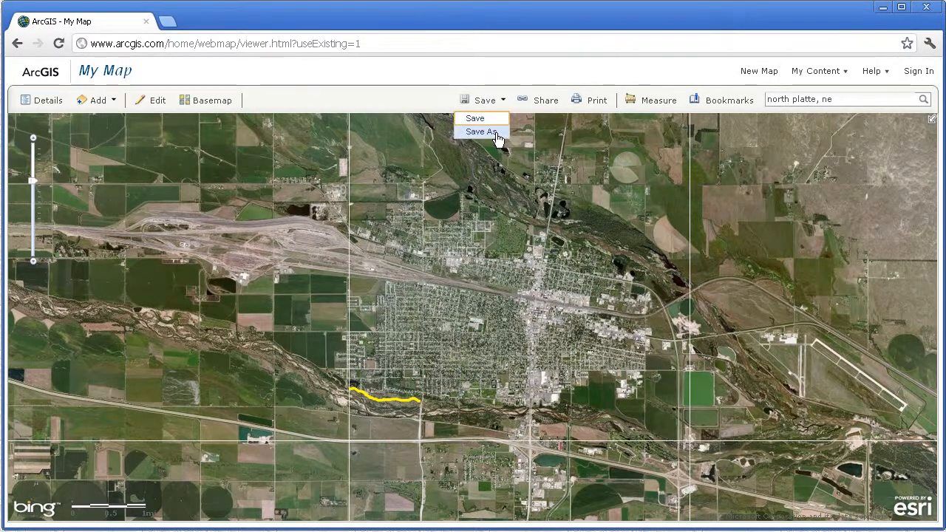
pyautogui.click(497, 134)
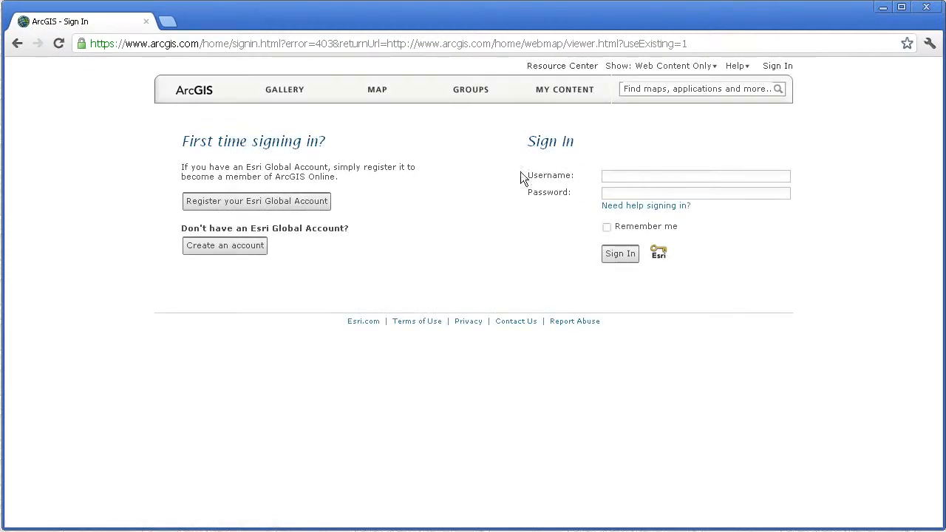
pyautogui.click(17, 43)
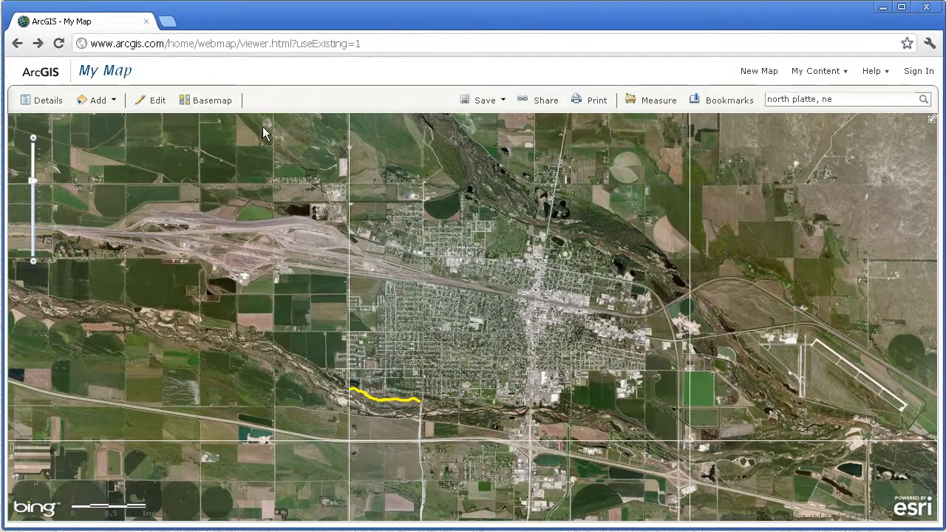
# Open the geographer's personal website in a new browser tab
pyautogui.click(168, 22)
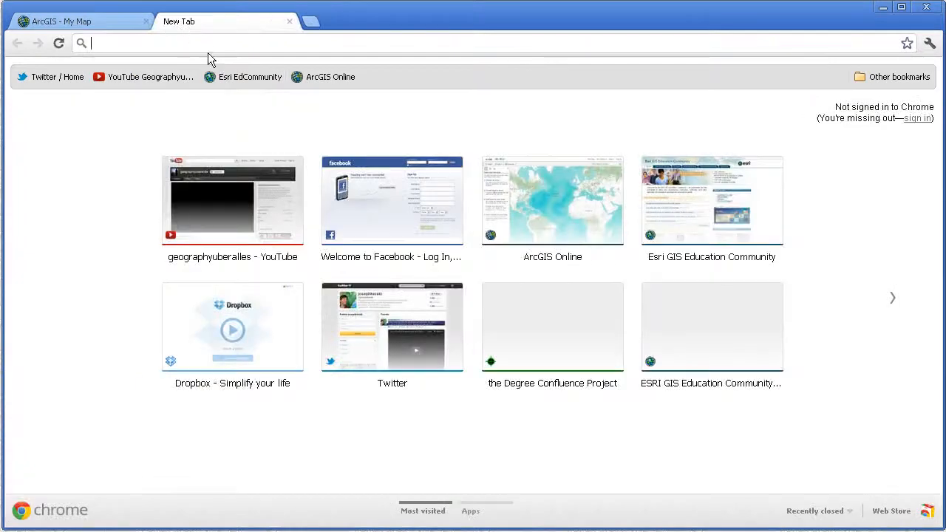
pyautogui.write('www.')
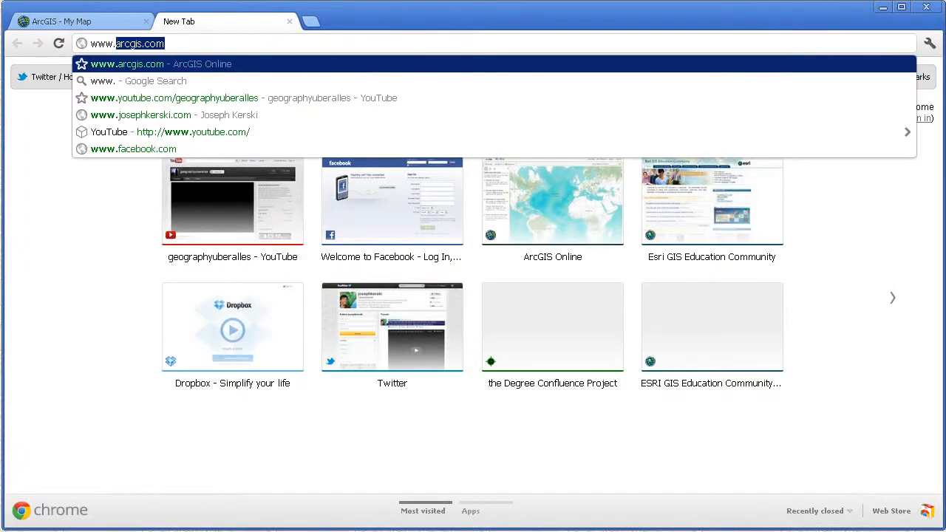
pyautogui.write('jo')
pyautogui.press('Return')
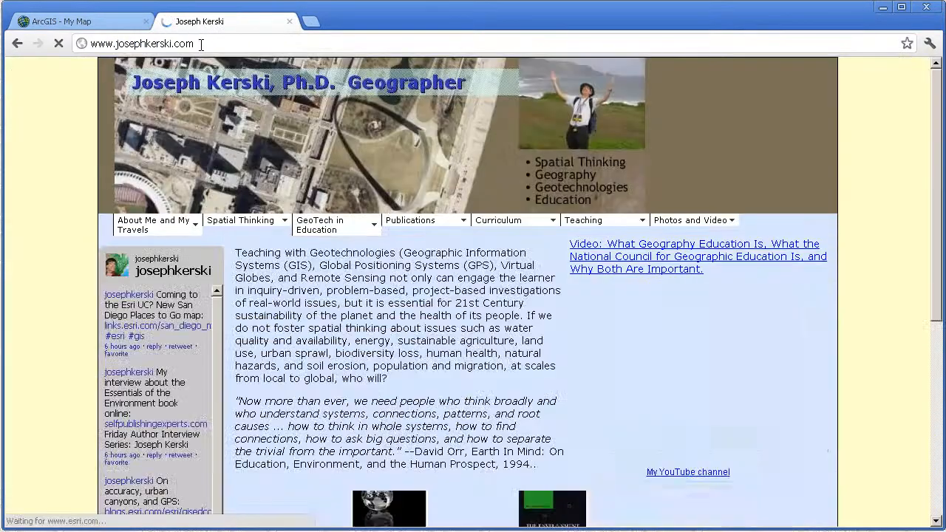
# Start saving the linked Motion X GPS track to Picadilly Station, listed under GeoTech in Education, as a GPX file
pyautogui.moveTo(417, 221)
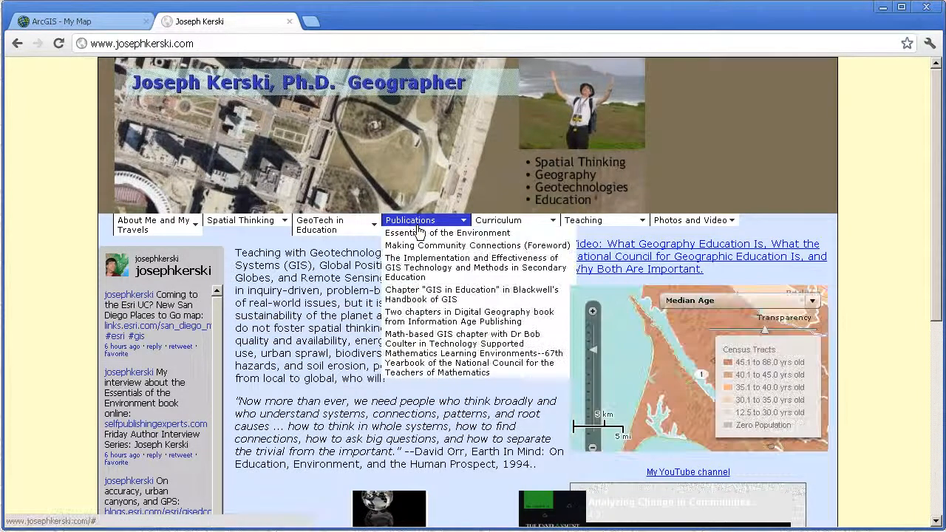
pyautogui.moveTo(333, 226)
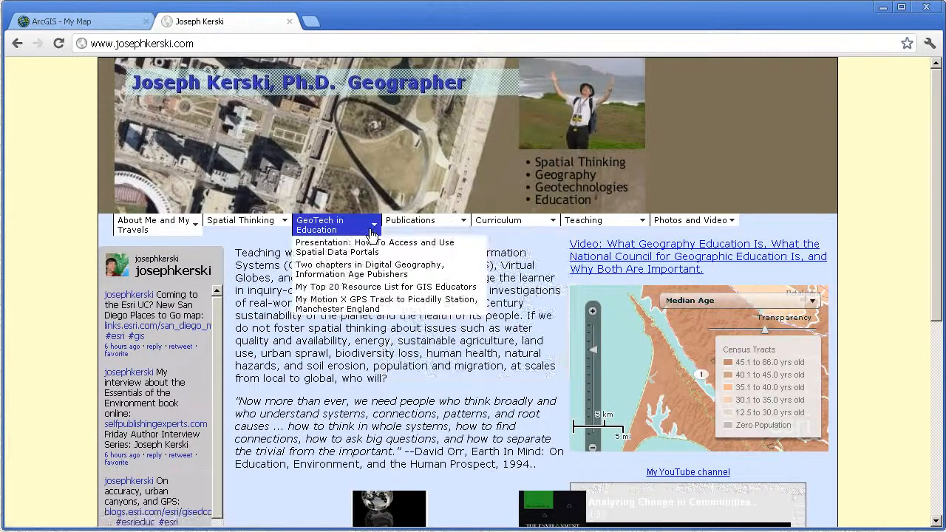
pyautogui.click(351, 306)
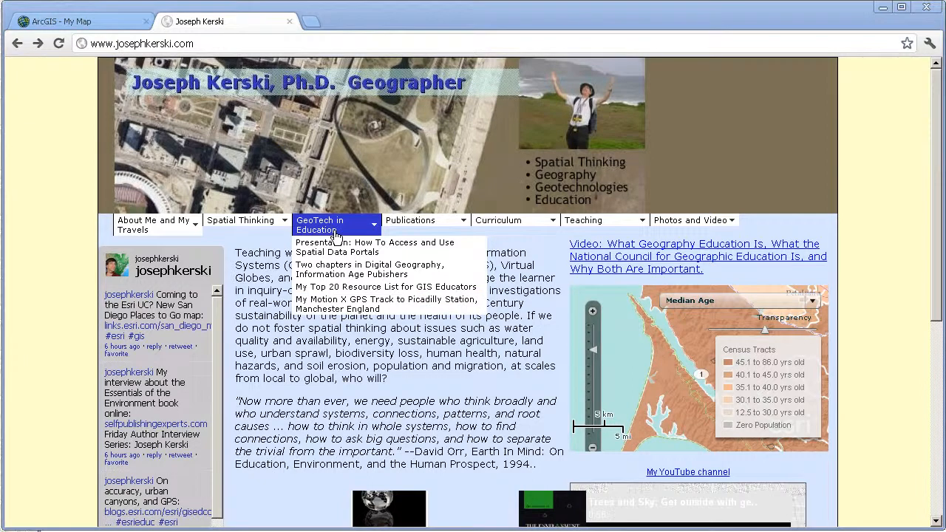
pyautogui.rightClick(353, 308)
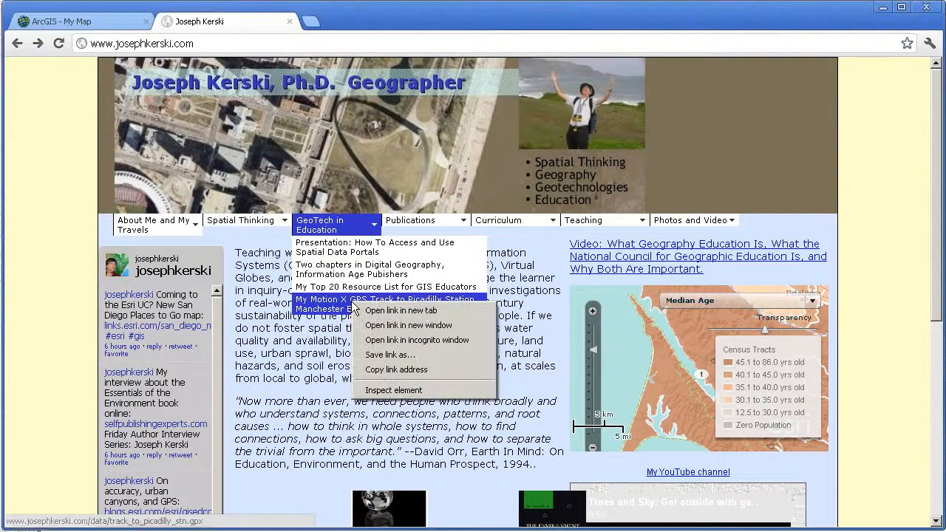
pyautogui.click(389, 355)
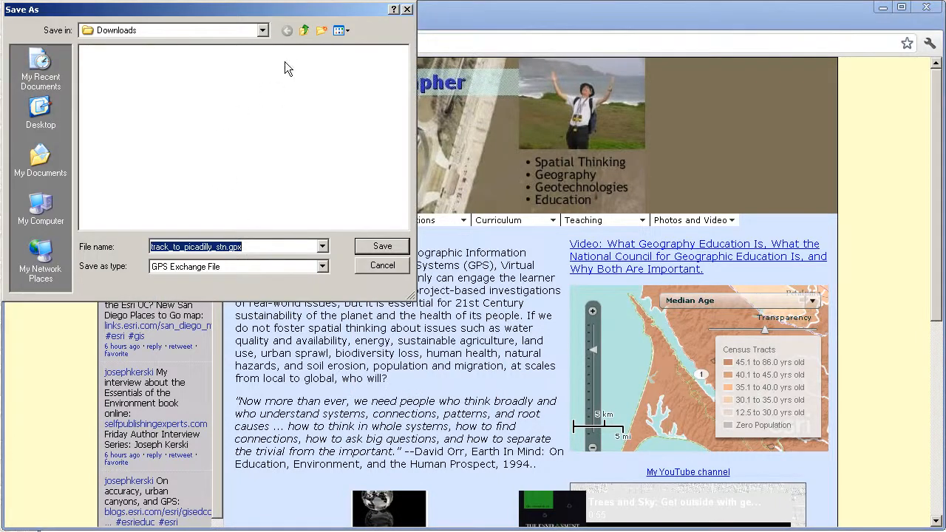
# Set the save location of the GPX track to the gps folder on the DATA (E:) drive
pyautogui.click(304, 31)
pyautogui.click(303, 31)
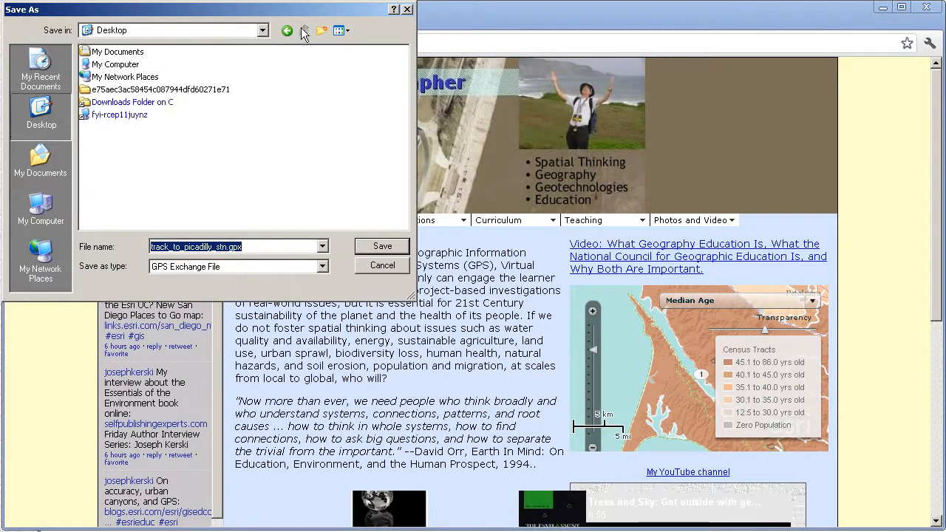
pyautogui.doubleClick(131, 65)
pyautogui.click(110, 78)
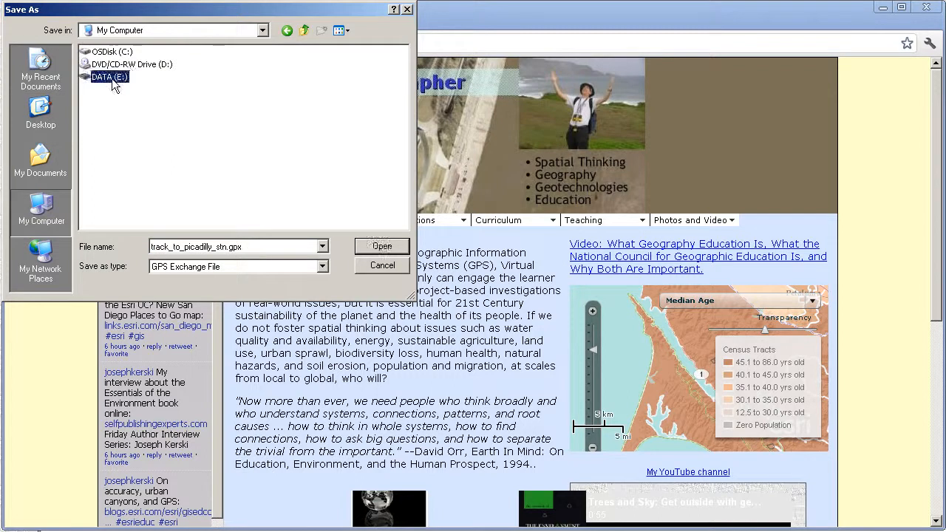
pyautogui.doubleClick(111, 79)
pyautogui.doubleClick(108, 53)
pyautogui.doubleClick(185, 153)
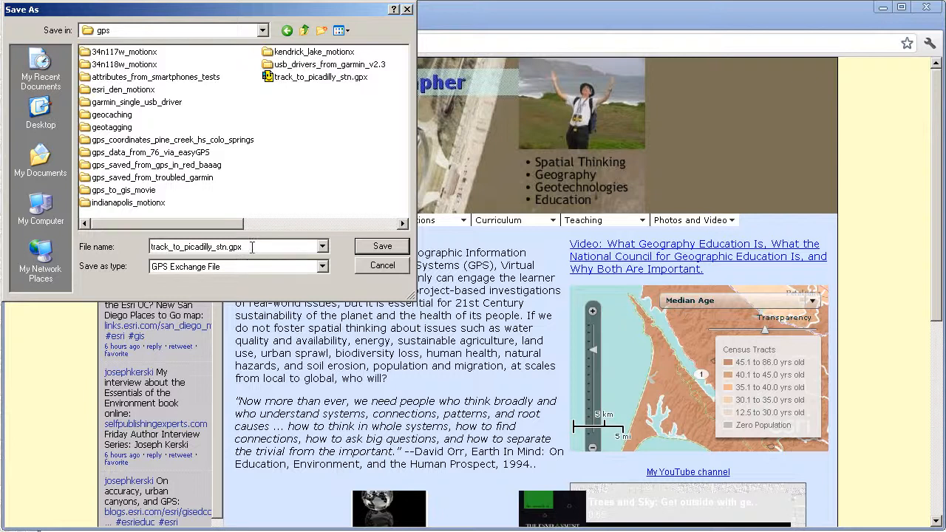
# Name the file track_to_picadilly_stn_manchester.gpx and save it in the gps folder
pyautogui.doubleClick(227, 247)
pyautogui.click(229, 247)
pyautogui.click(382, 246)
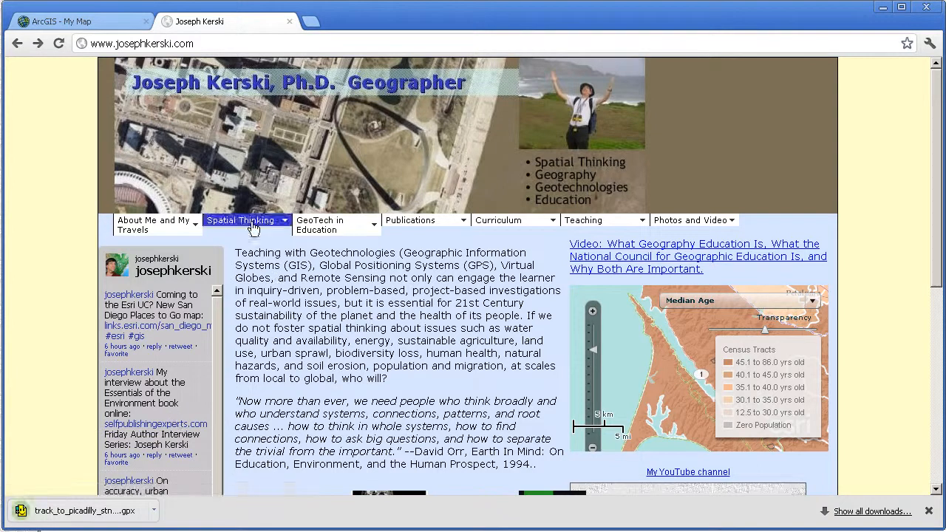
# Return to the ArcGIS map, start adding a layer from a file, and browse to the gps folder
pyautogui.click(80, 24)
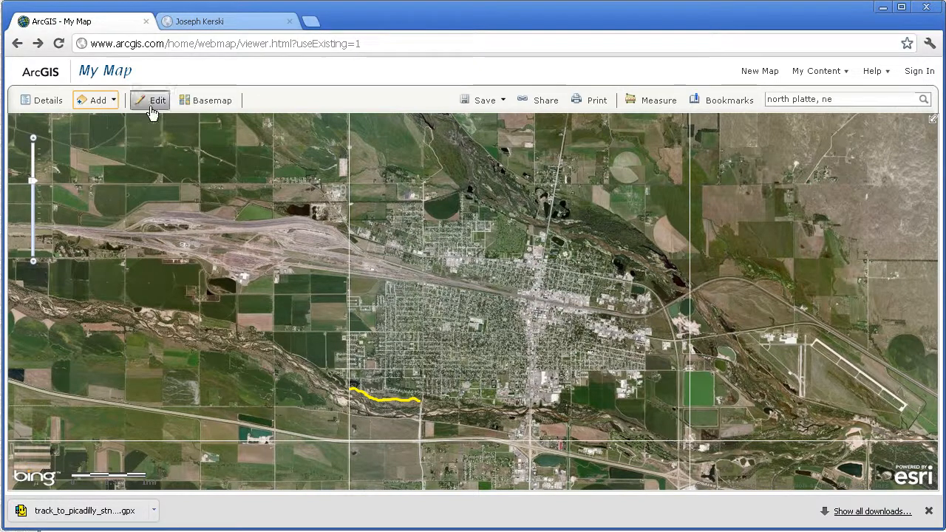
pyautogui.click(113, 101)
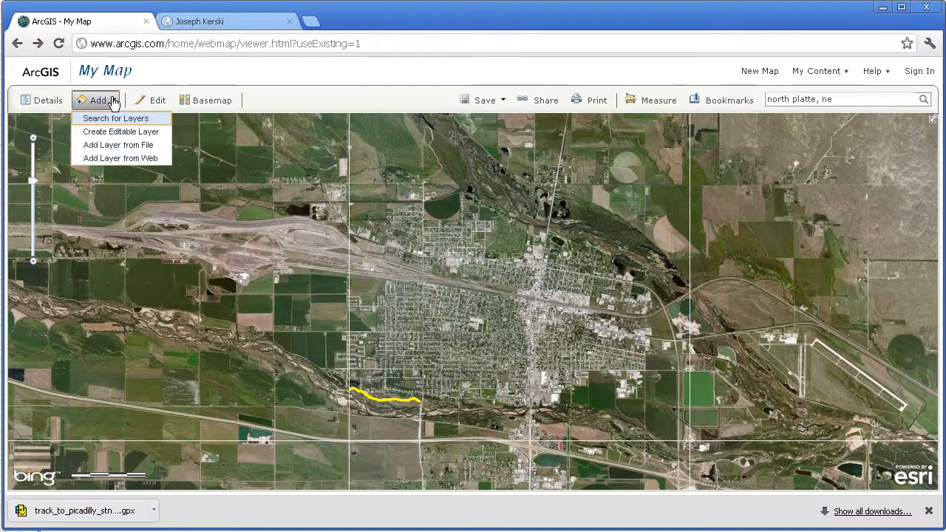
pyautogui.click(118, 145)
pyautogui.click(367, 286)
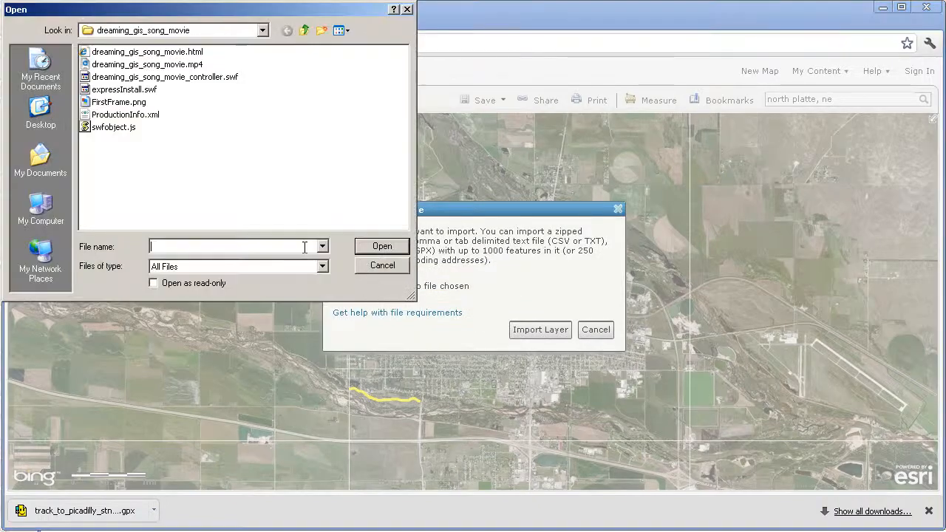
pyautogui.click(303, 31)
pyautogui.click(303, 30)
pyautogui.click(303, 31)
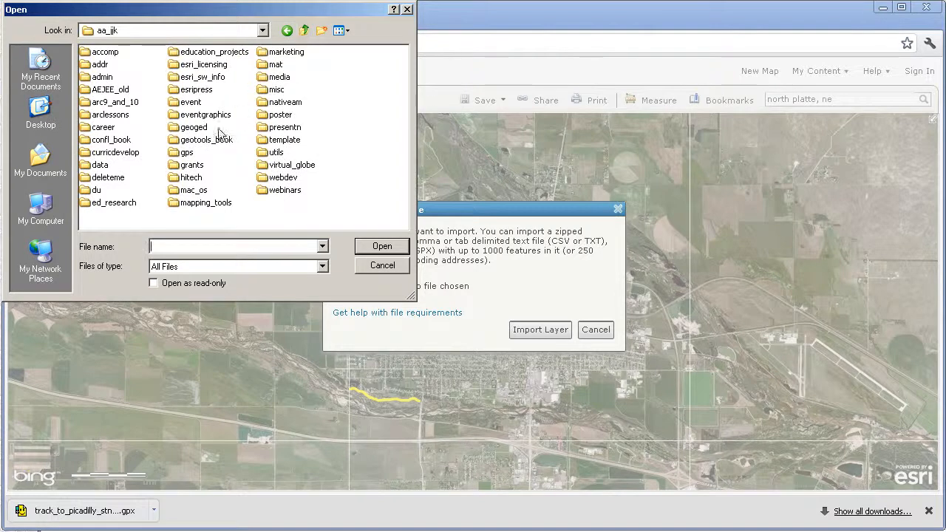
pyautogui.doubleClick(187, 153)
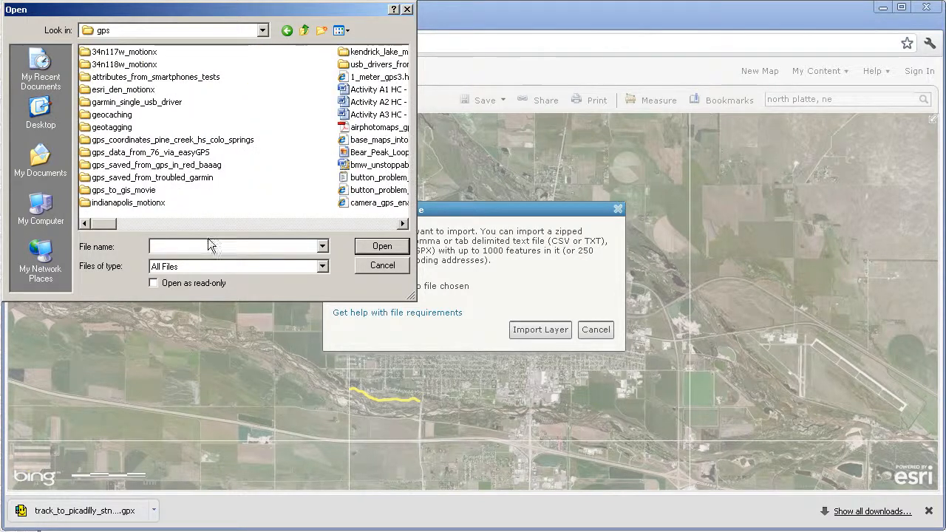
# Choose track_to_picadilly_stn_manchester.gpx and import it as a layer on the map
pyautogui.write('track_to_picadilly_stn.gpx')
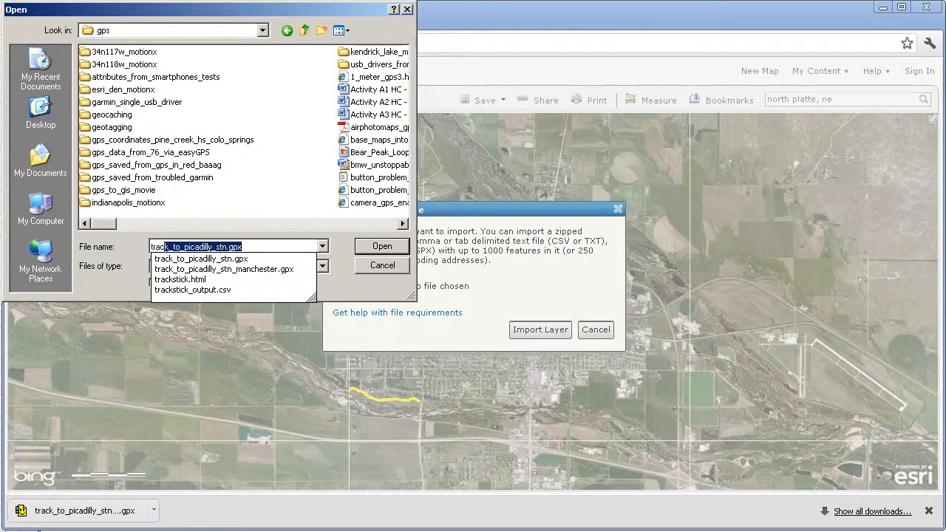
pyautogui.press('Down')
pyautogui.press('Down')
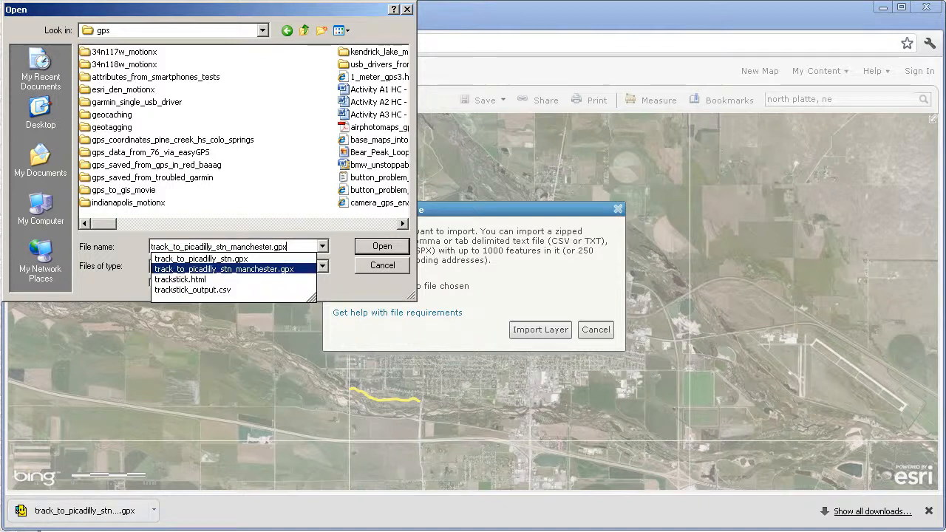
pyautogui.press('Return')
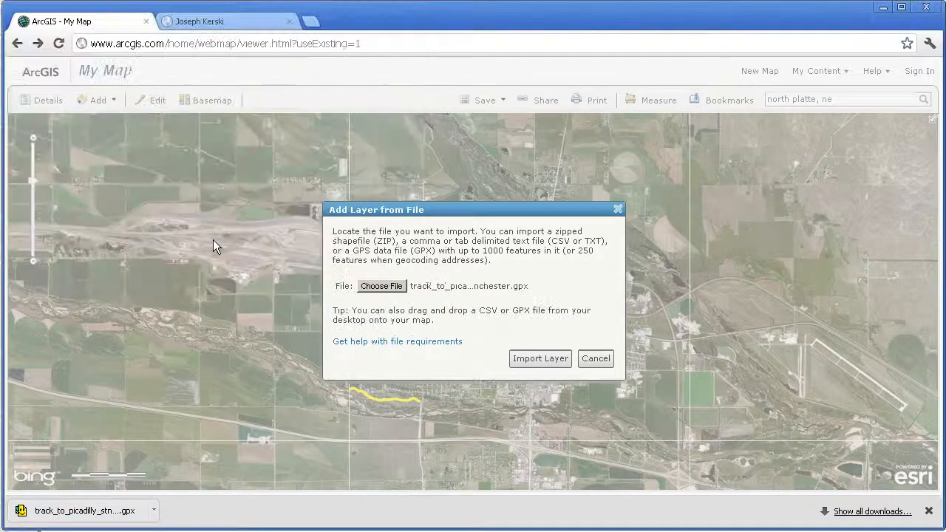
pyautogui.click(541, 358)
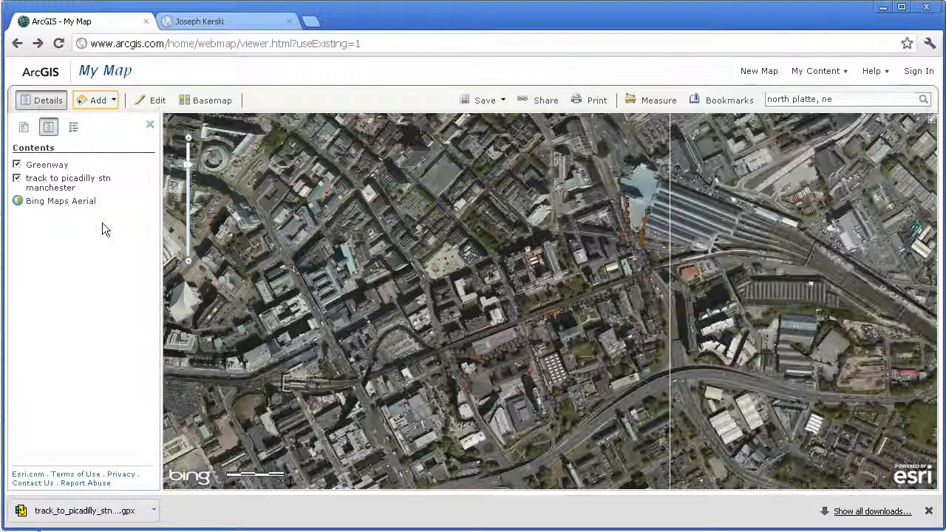
# Hide the Greenway layer and zoom the map to the track to picadilly stn manchester layer
pyautogui.click(16, 164)
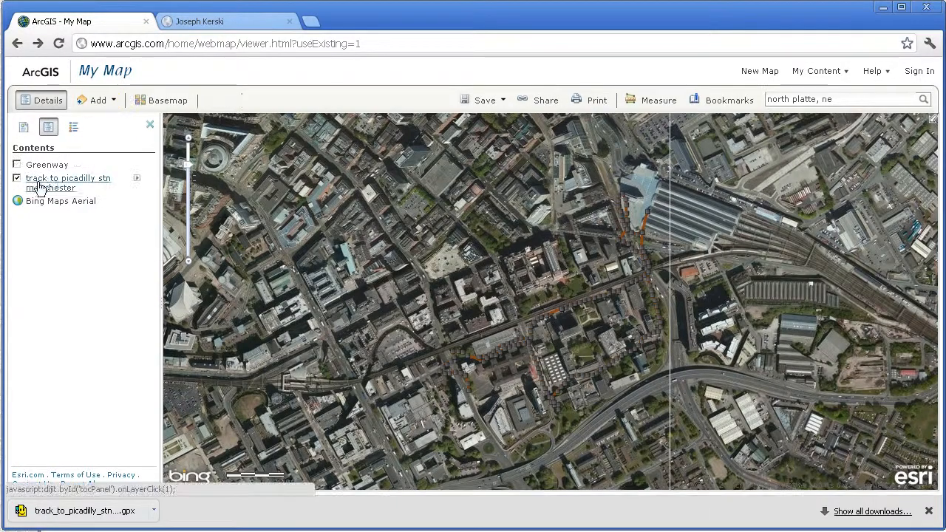
pyautogui.click(136, 178)
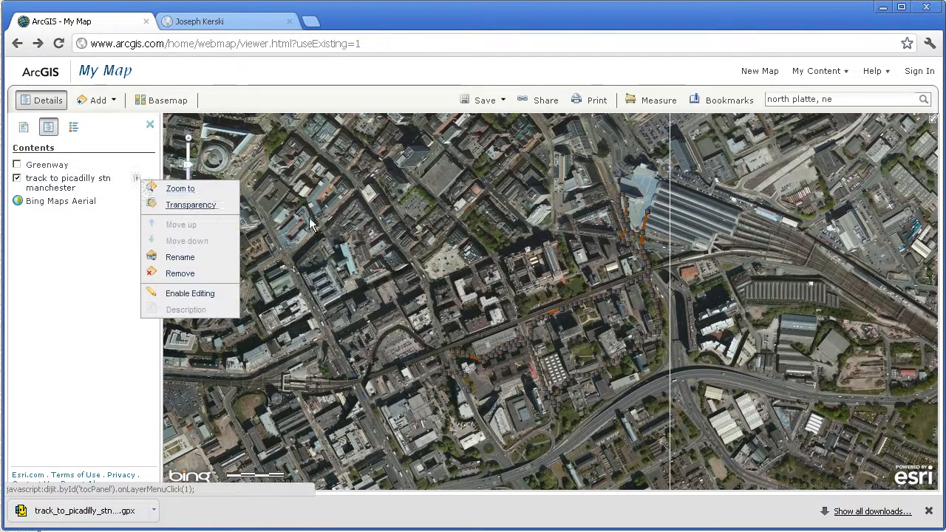
pyautogui.click(180, 189)
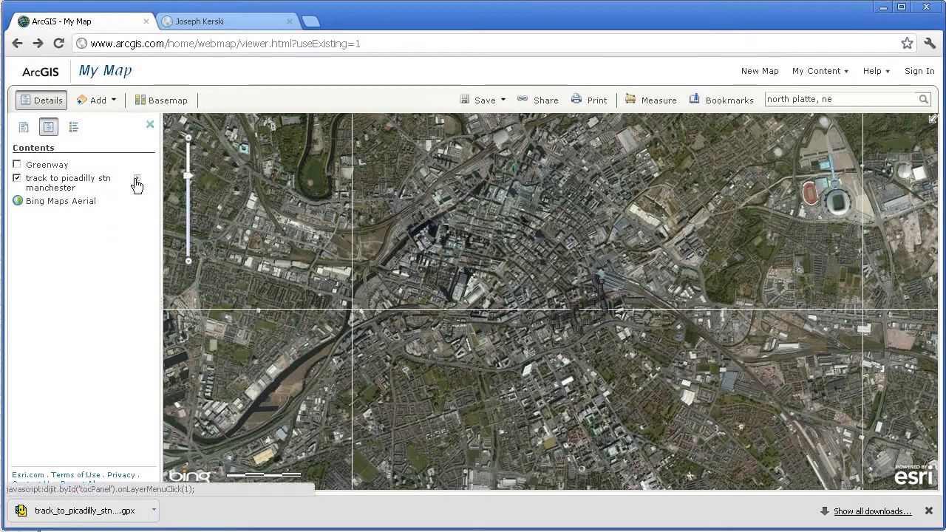
# Expand the track to picadilly stn manchester layer and hide its Track 006 line sublayer
pyautogui.click(136, 180)
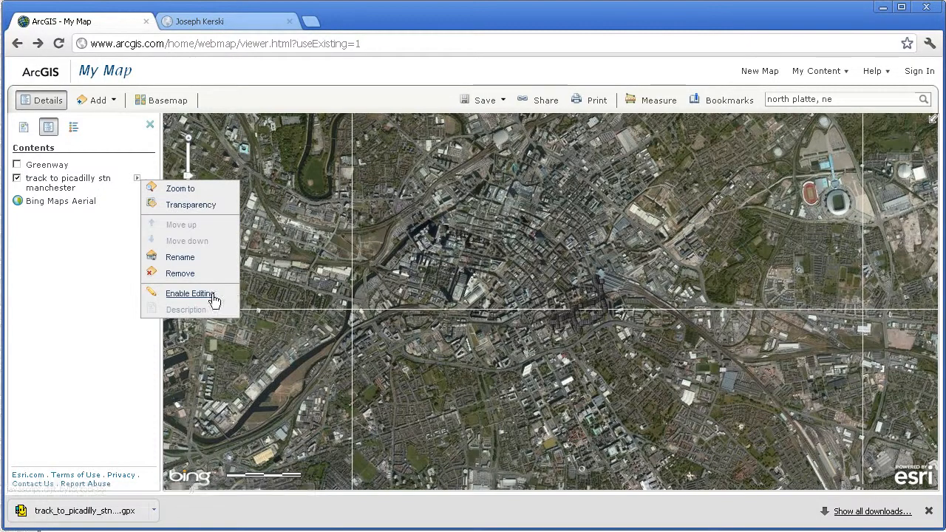
pyautogui.click(58, 189)
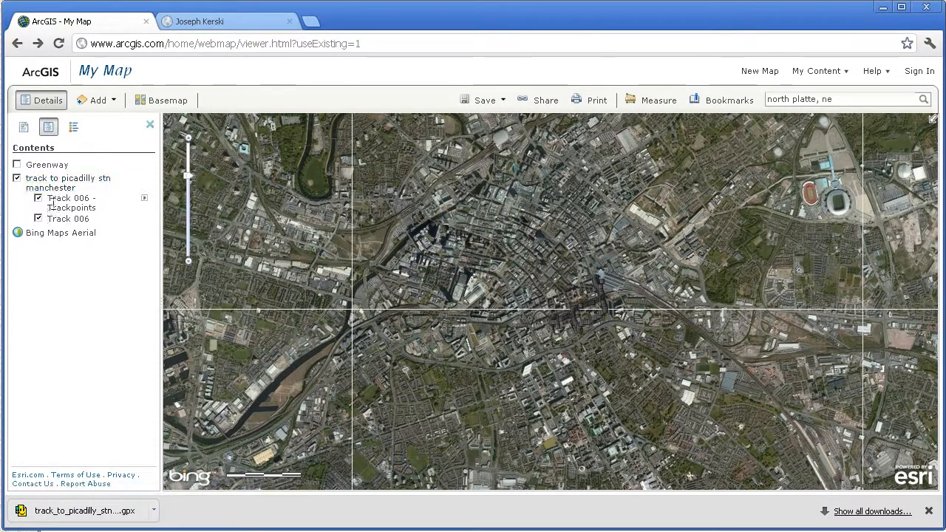
pyautogui.click(37, 218)
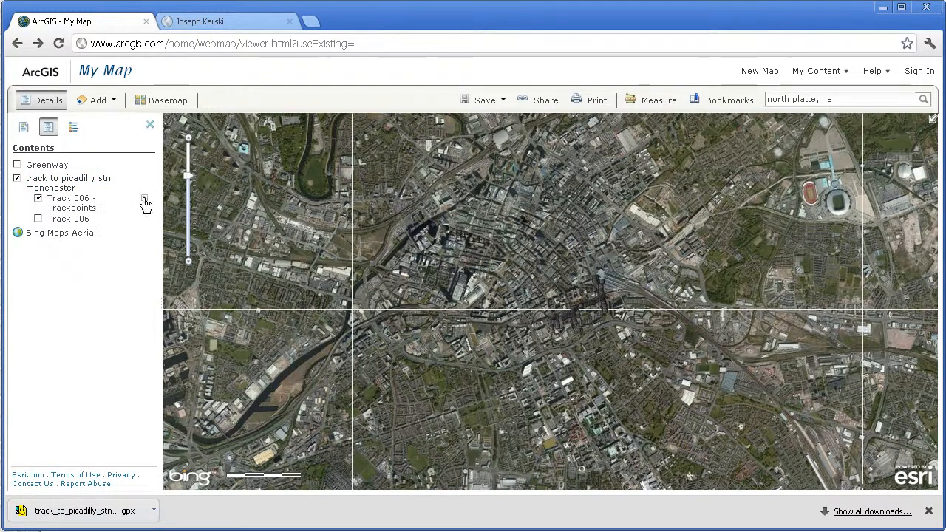
# Change the Track 006 - Trackpoints symbols to use Color, based on the ele field
pyautogui.click(144, 199)
pyautogui.click(208, 278)
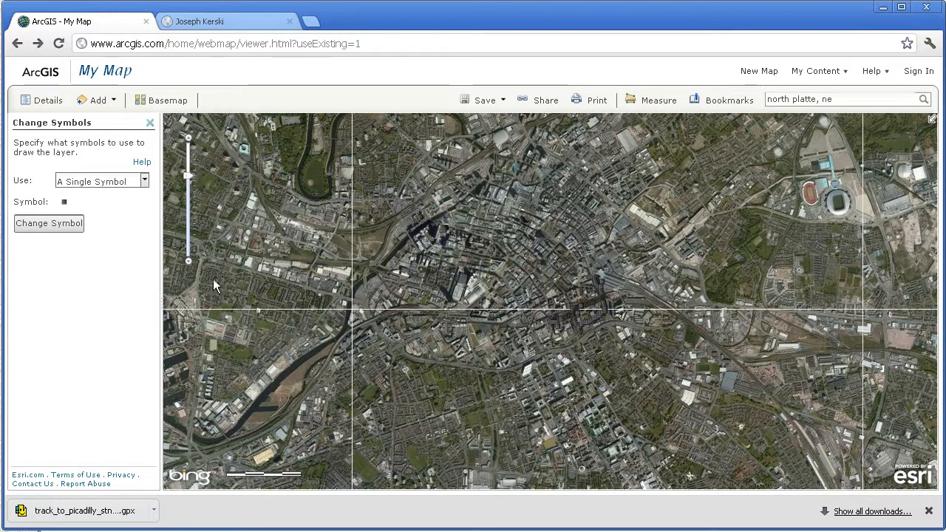
pyautogui.click(87, 181)
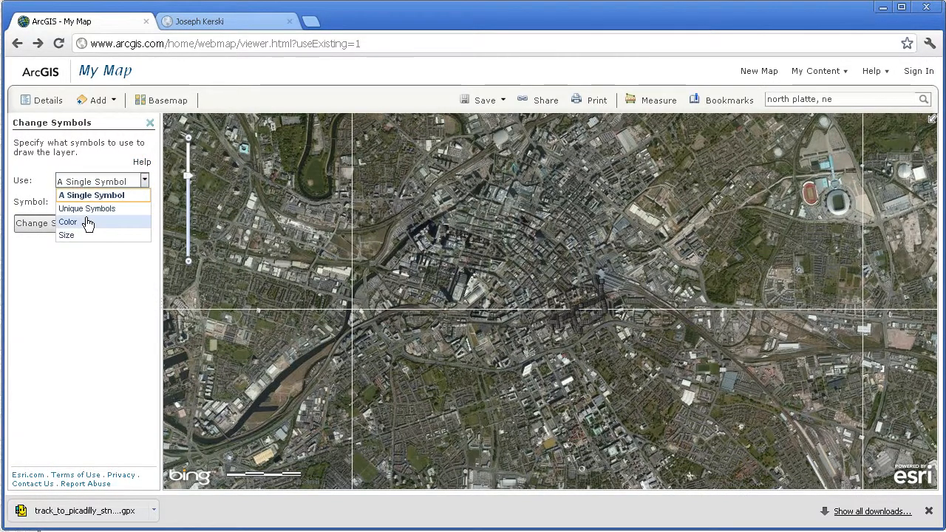
pyautogui.click(87, 223)
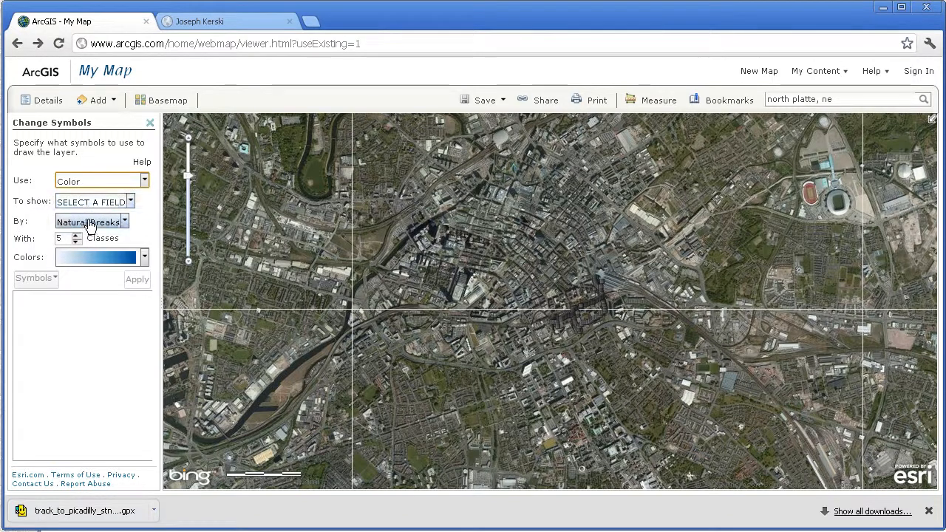
pyautogui.click(87, 205)
pyautogui.click(78, 229)
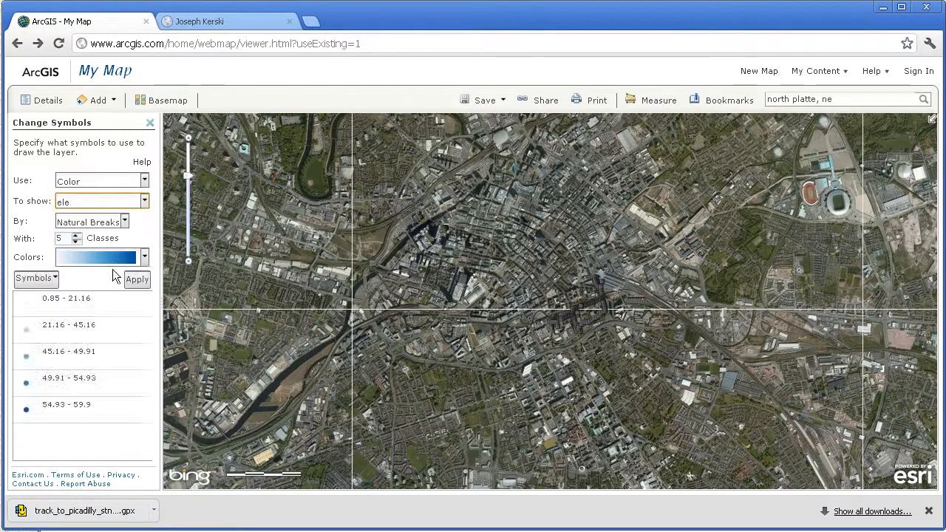
# Set the symbol color of the lowest elevation class (0.85 - 21.16) to yellow and apply the trackpoint symbols
pyautogui.click(30, 306)
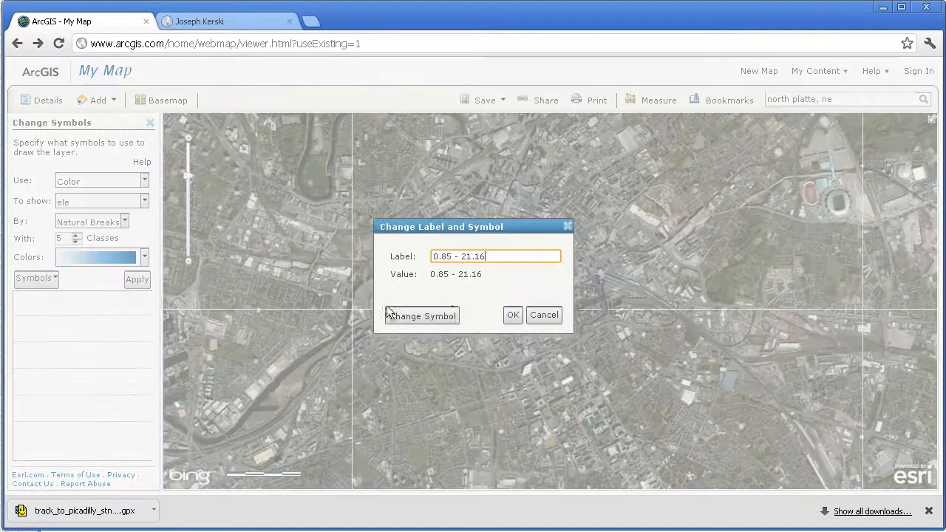
pyautogui.click(439, 318)
pyautogui.click(462, 317)
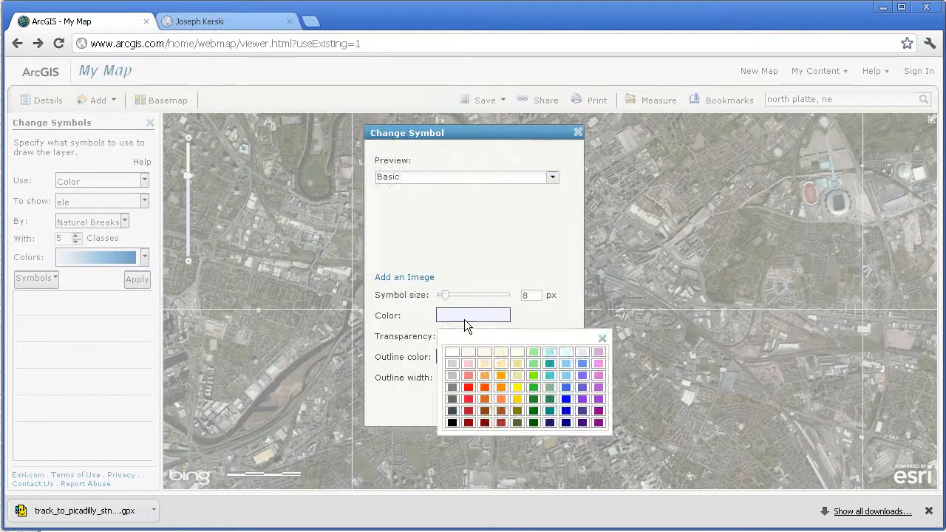
pyautogui.click(517, 385)
pyautogui.click(515, 410)
pyautogui.click(488, 410)
pyautogui.click(512, 317)
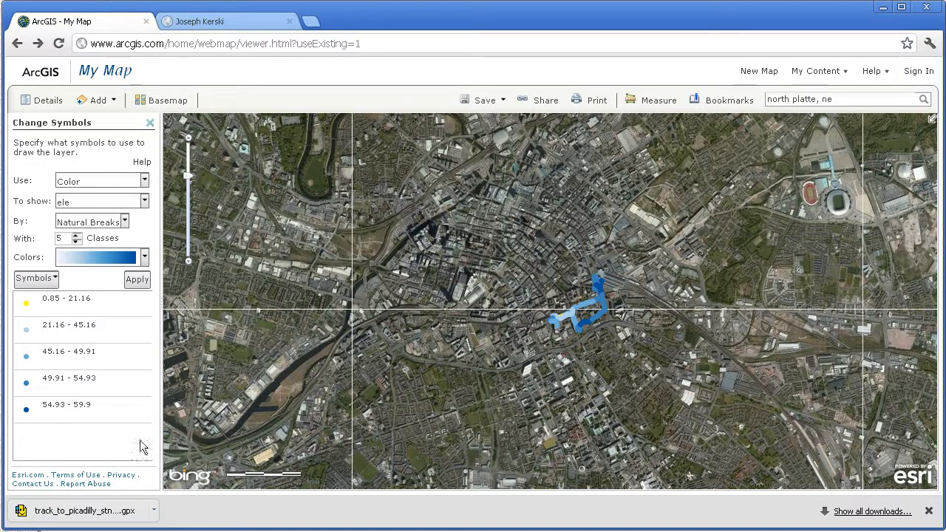
pyautogui.click(137, 279)
pyautogui.click(150, 124)
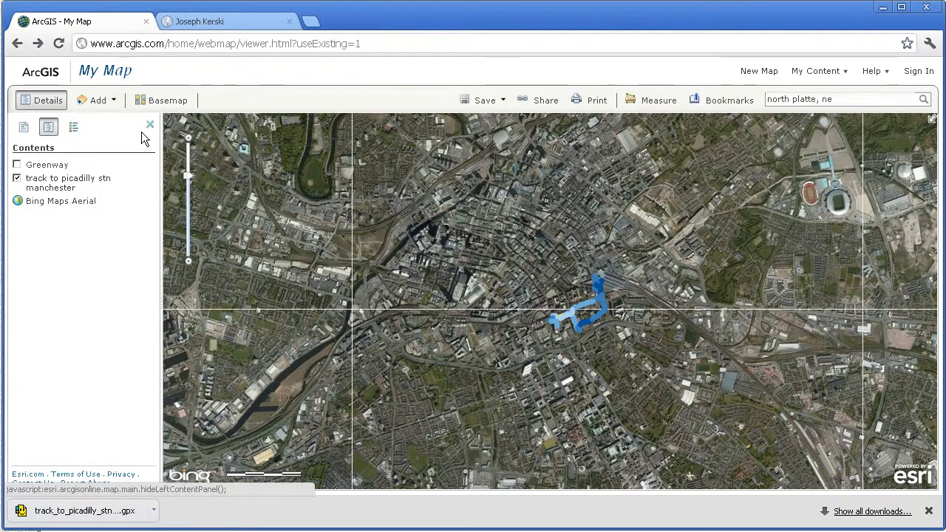
# Display the legend and compare the elevation classes with the trackpoints along the whole route to the station
pyautogui.moveTo(637, 253); pyautogui.dragTo(531, 357)
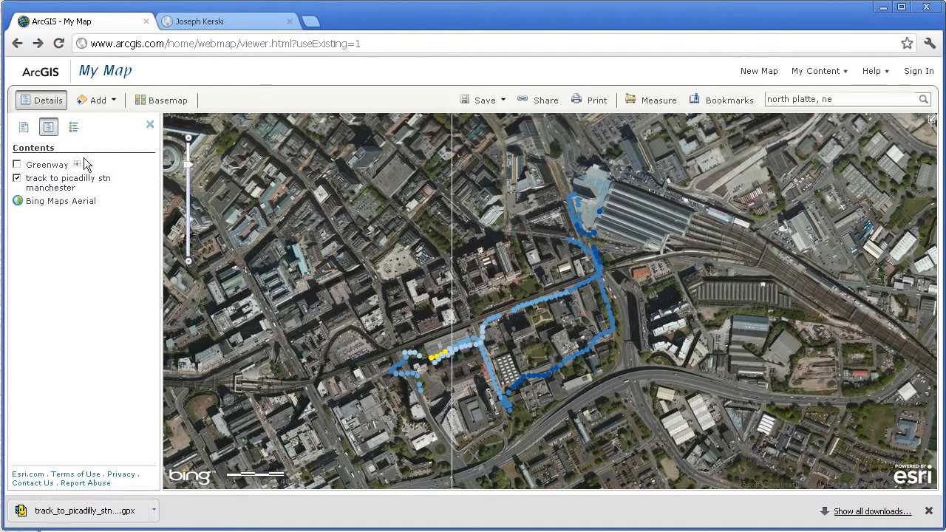
pyautogui.click(73, 126)
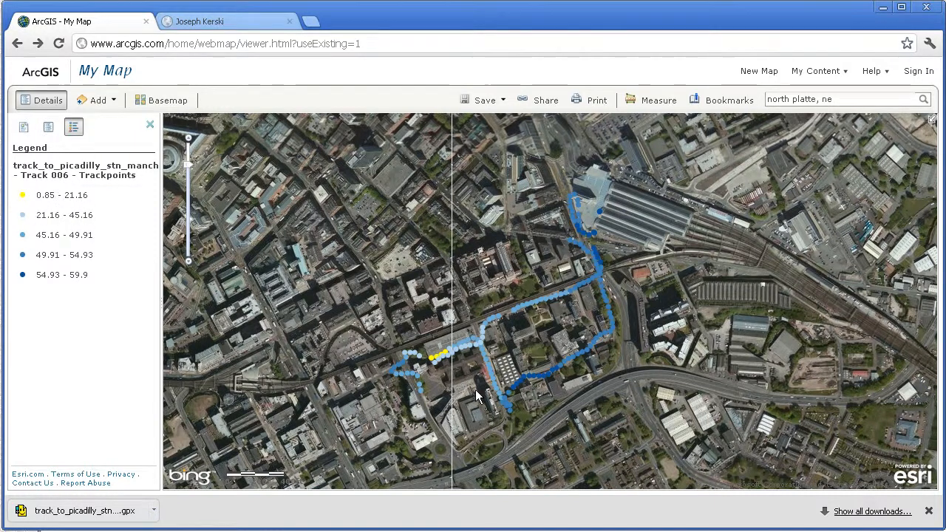
pyautogui.moveTo(475, 390); pyautogui.dragTo(464, 391)
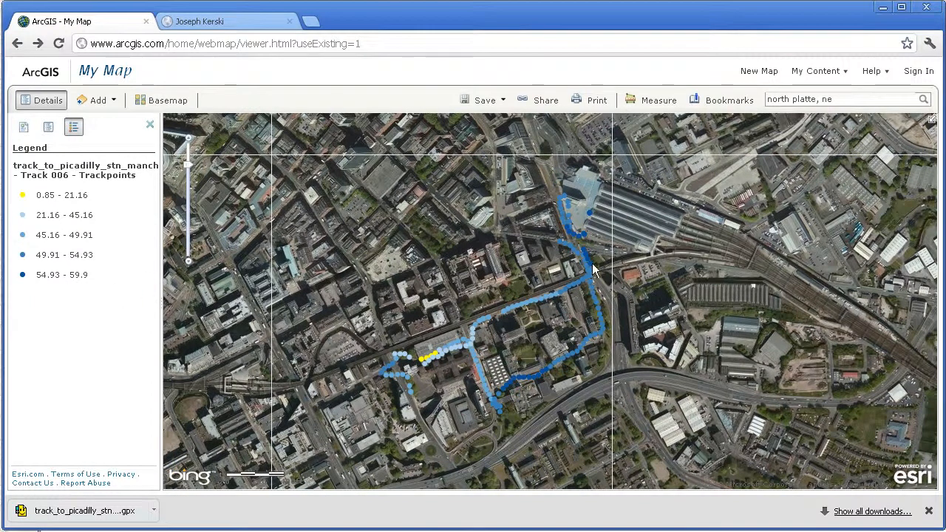
pyautogui.moveTo(589, 258); pyautogui.dragTo(579, 277)
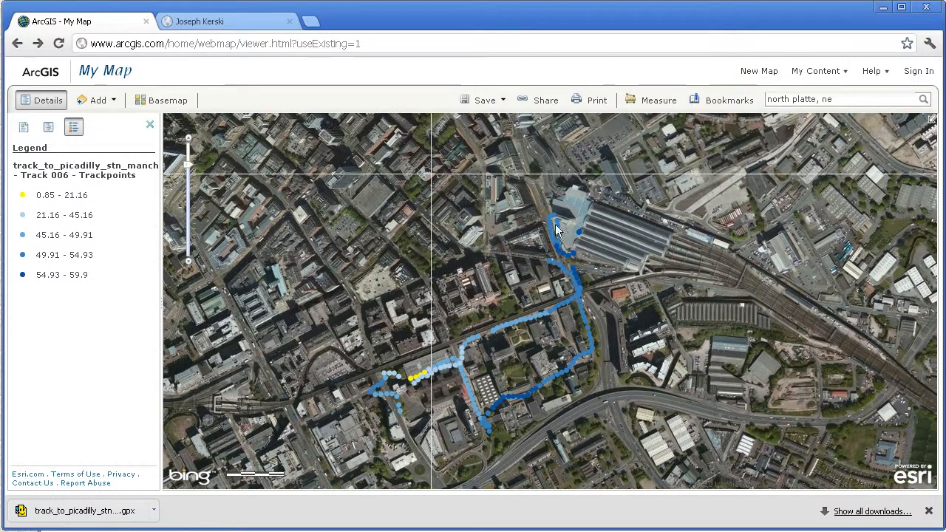
pyautogui.moveTo(577, 229); pyautogui.dragTo(552, 223)
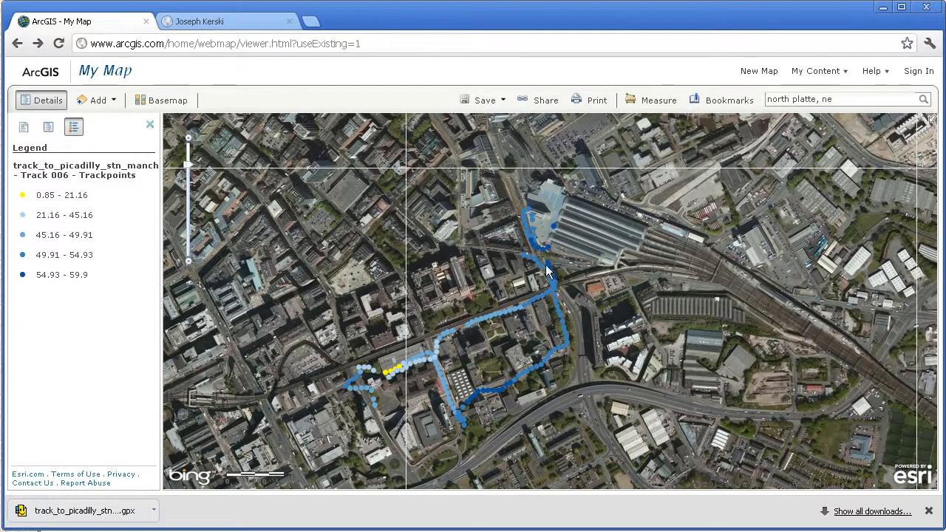
pyautogui.moveTo(494, 356); pyautogui.dragTo(542, 306)
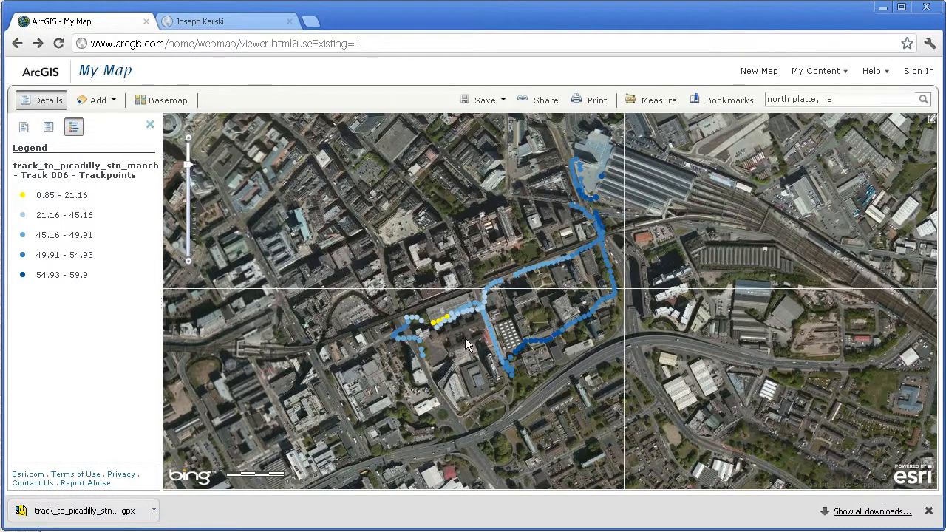
# Inspect the individual trackpoints close up along the railway viaduct and toward the station
pyautogui.scroll(1, 472, 336)
pyautogui.moveTo(522, 287); pyautogui.dragTo(487, 333)
pyautogui.scroll(1, 485, 331)
pyautogui.moveTo(512, 293); pyautogui.dragTo(477, 379)
pyautogui.moveTo(551, 314); pyautogui.dragTo(495, 337)
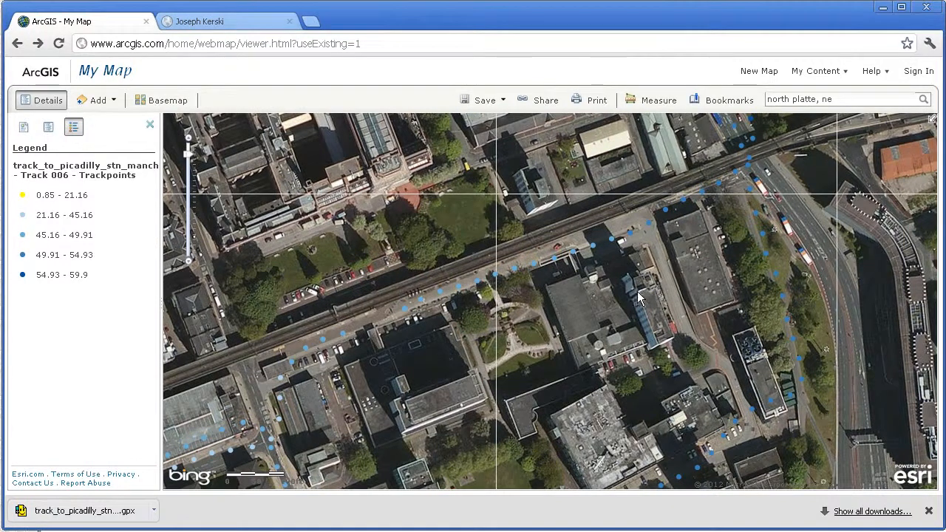
pyautogui.moveTo(628, 291); pyautogui.dragTo(507, 388)
pyautogui.moveTo(598, 320); pyautogui.dragTo(593, 428)
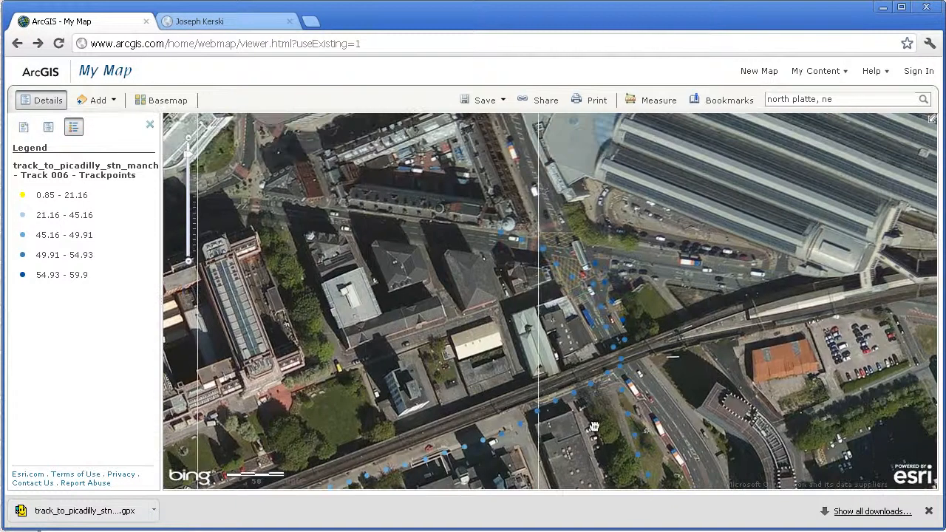
# Examine the elevation colors of the trackpoints along the viaduct, around the yellow lowest-elevation points and back along the eastern streets
pyautogui.moveTo(514, 323); pyautogui.dragTo(652, 180)
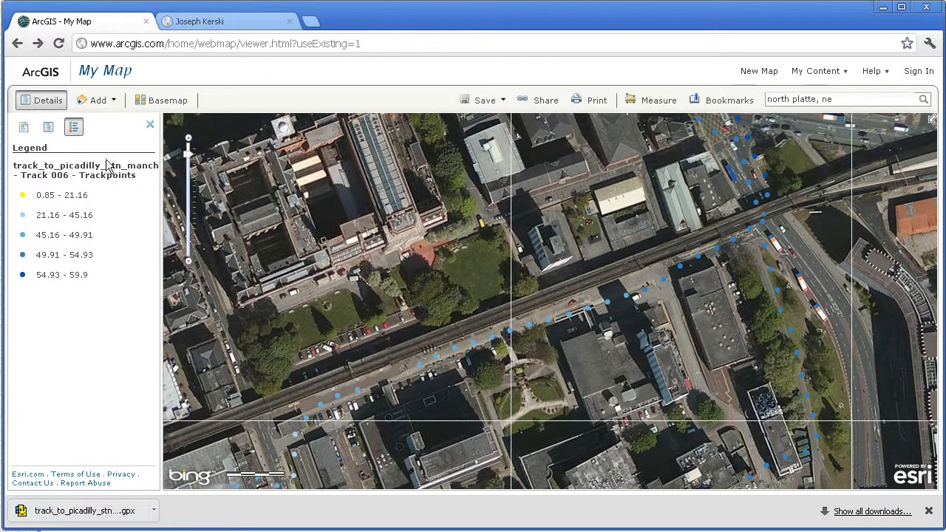
pyautogui.moveTo(442, 344); pyautogui.dragTo(581, 187)
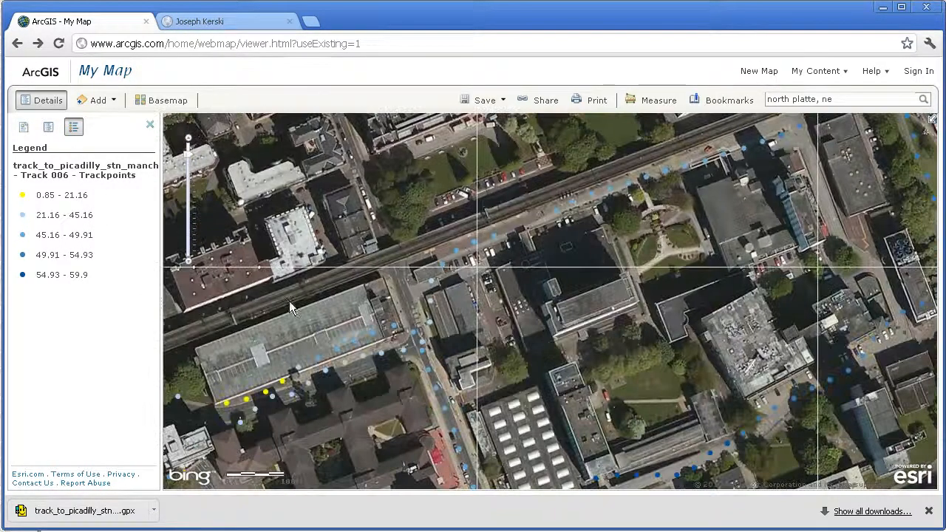
pyautogui.moveTo(416, 304); pyautogui.dragTo(561, 216)
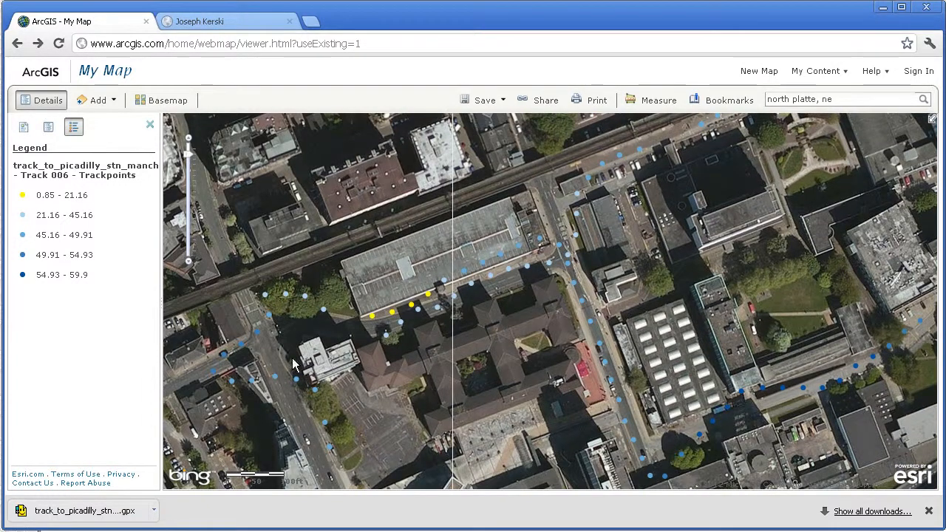
pyautogui.moveTo(521, 267); pyautogui.dragTo(482, 345)
pyautogui.moveTo(558, 375); pyautogui.dragTo(402, 211)
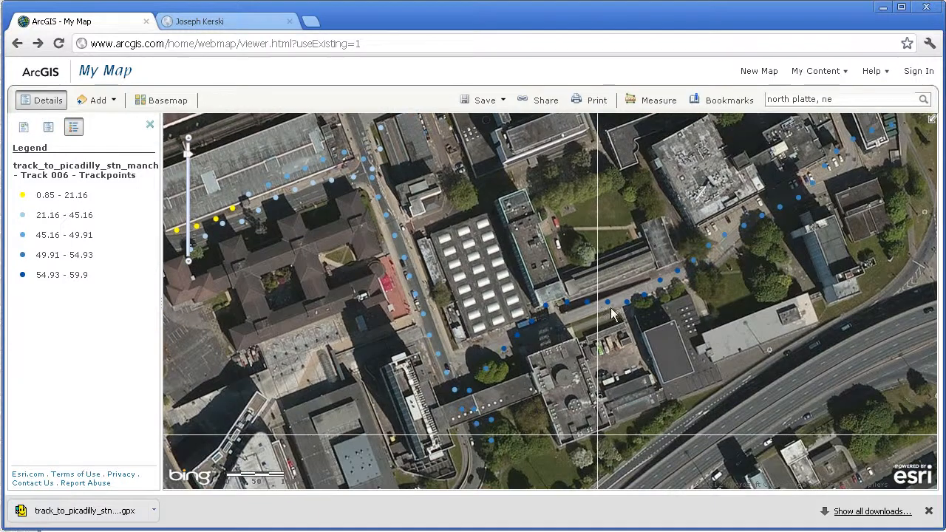
pyautogui.moveTo(666, 287); pyautogui.dragTo(606, 368)
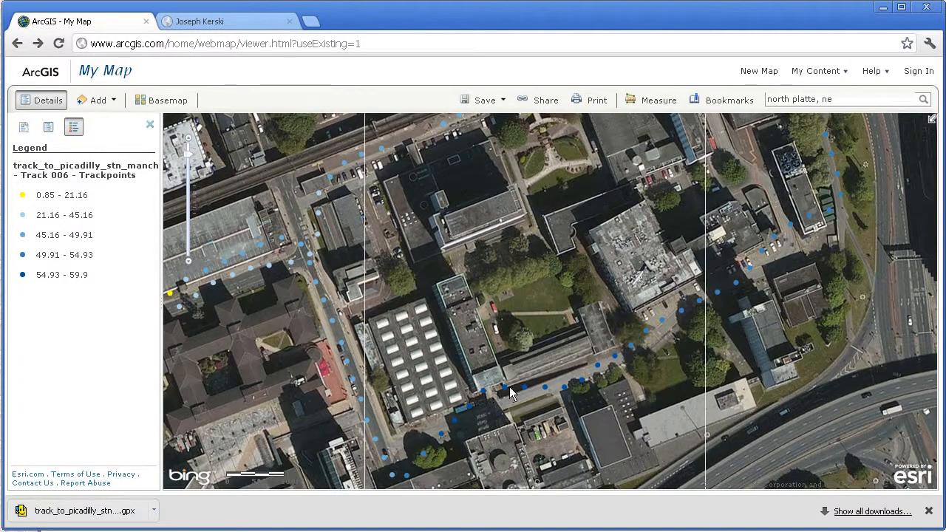
pyautogui.moveTo(650, 317); pyautogui.dragTo(605, 459)
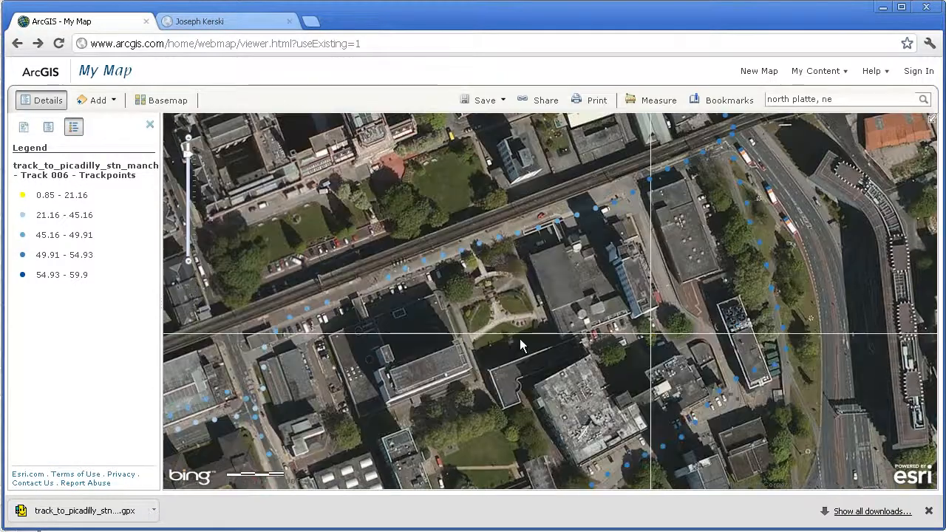
pyautogui.moveTo(404, 282); pyautogui.dragTo(449, 282)
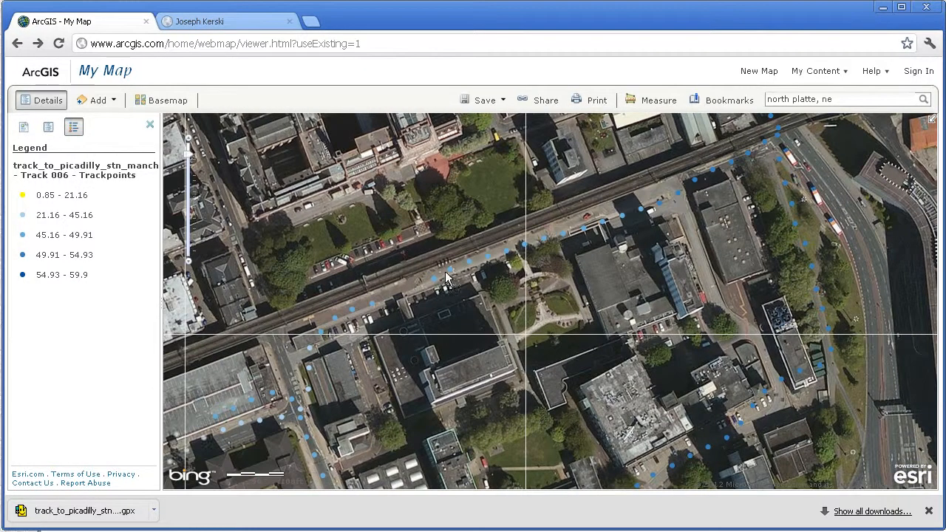
pyautogui.moveTo(559, 254); pyautogui.dragTo(448, 397)
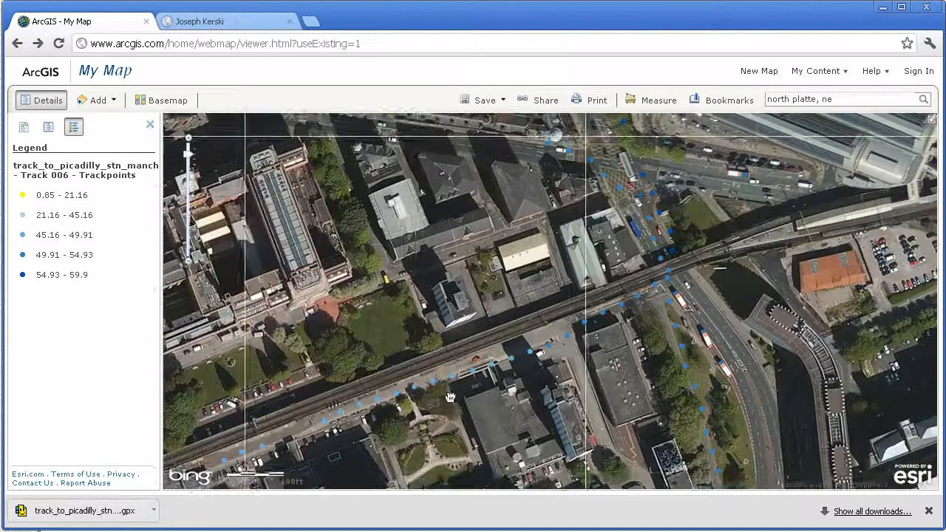
pyautogui.moveTo(746, 383); pyautogui.dragTo(648, 284)
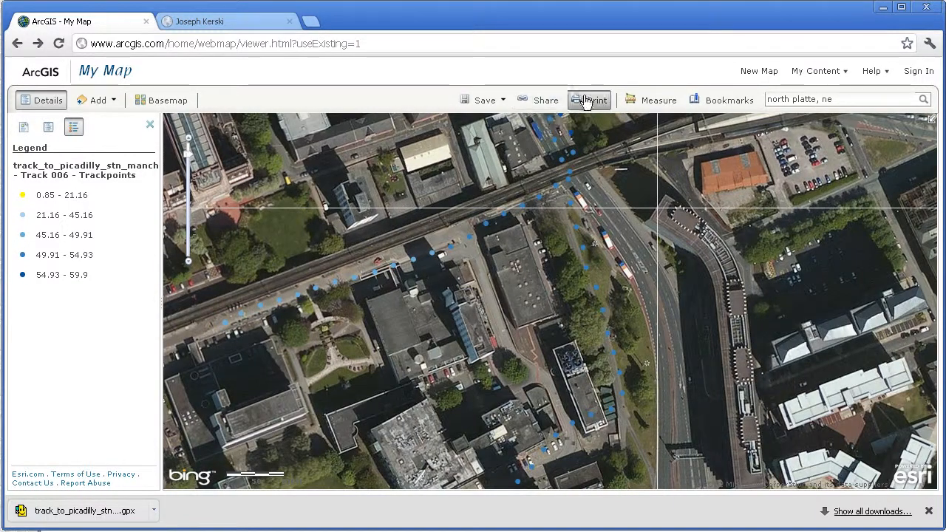
# Start a distance measurement in meters at the road beside the trackpoints, and close the measuring tool
pyautogui.click(654, 101)
pyautogui.click(666, 168)
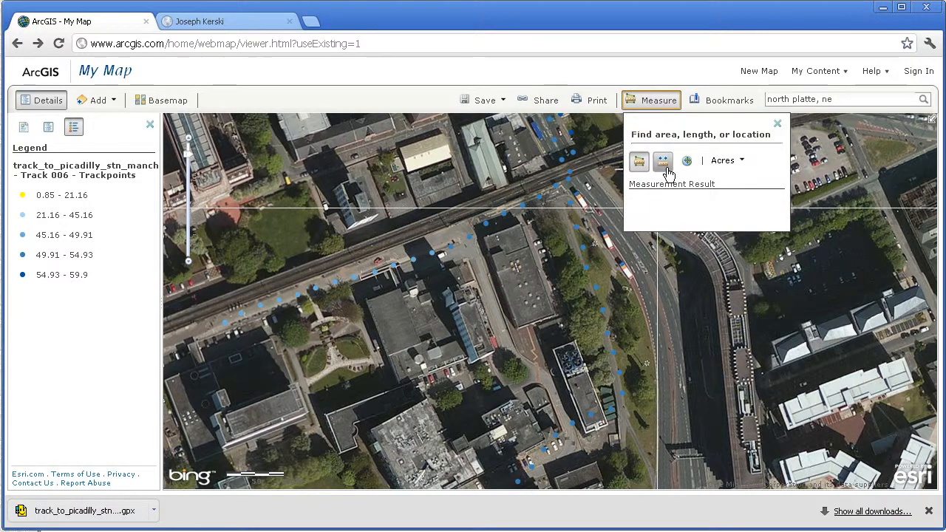
pyautogui.click(737, 161)
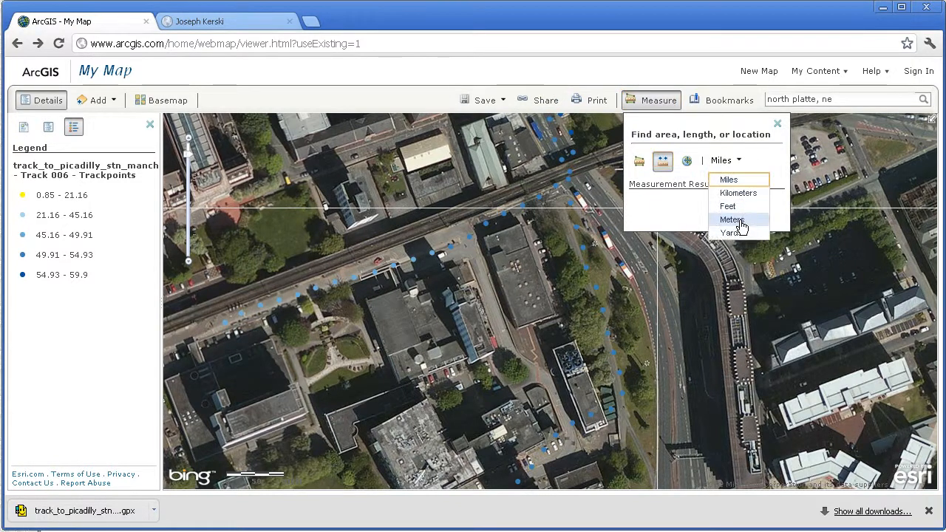
pyautogui.click(733, 221)
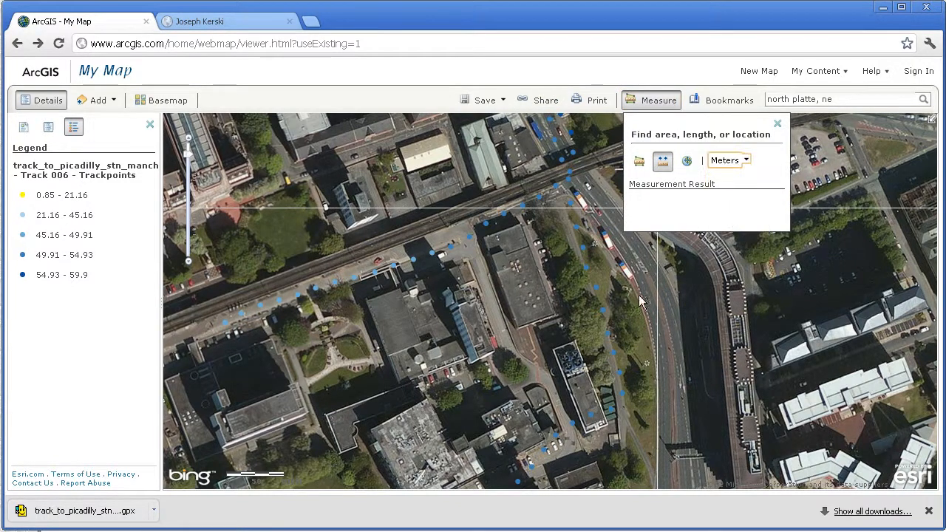
pyautogui.click(583, 255)
pyautogui.click(776, 124)
# Review the elevation pattern of the whole track between the station and the yellow points, including the stretch beside the viaduct
pyautogui.moveTo(423, 211); pyautogui.dragTo(515, 295)
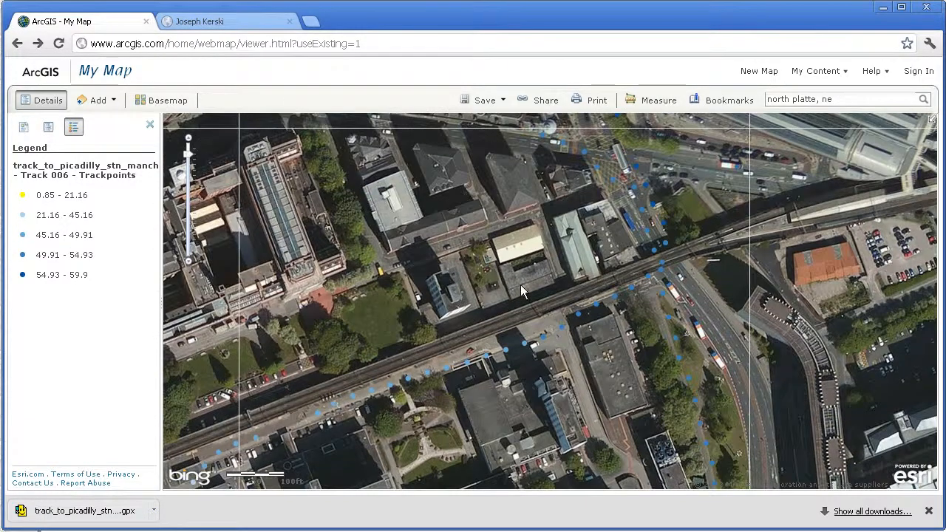
pyautogui.scroll(-1, 522, 283)
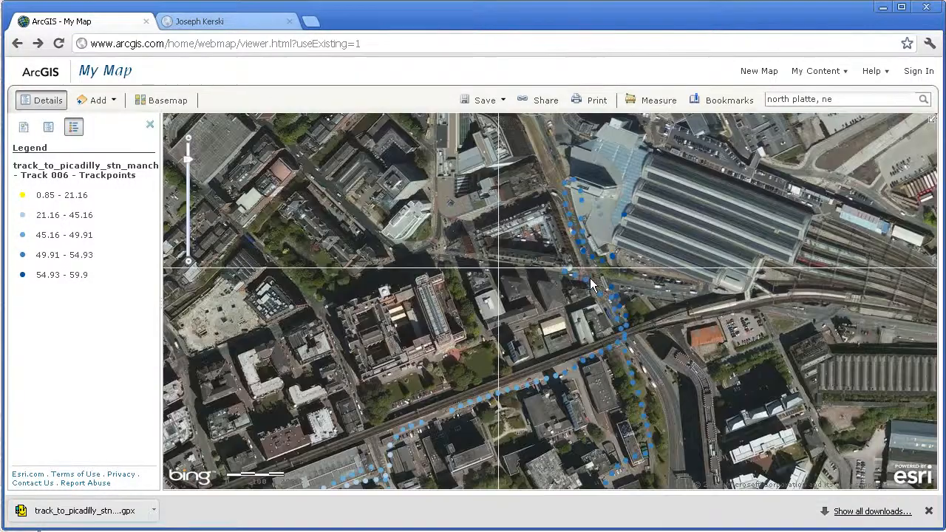
pyautogui.moveTo(590, 278); pyautogui.dragTo(607, 264)
pyautogui.moveTo(536, 397); pyautogui.dragTo(607, 280)
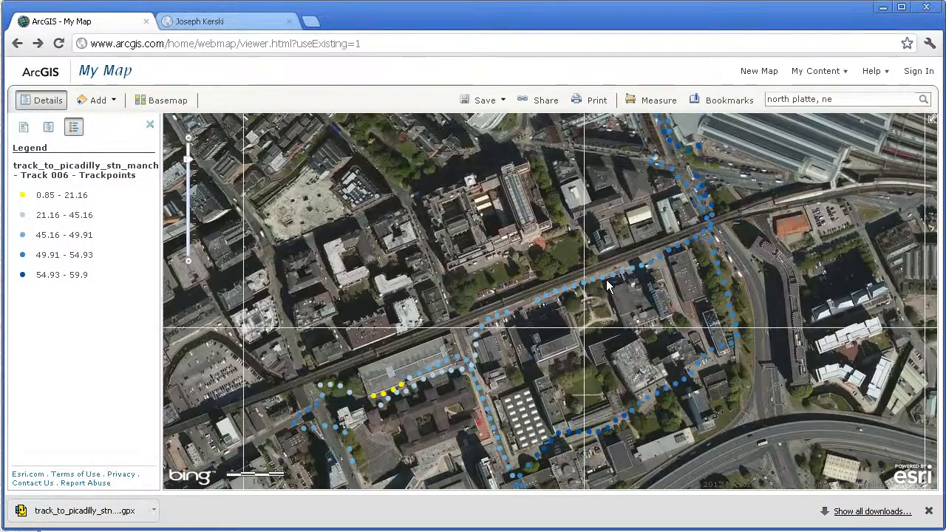
pyautogui.moveTo(548, 328); pyautogui.dragTo(576, 264)
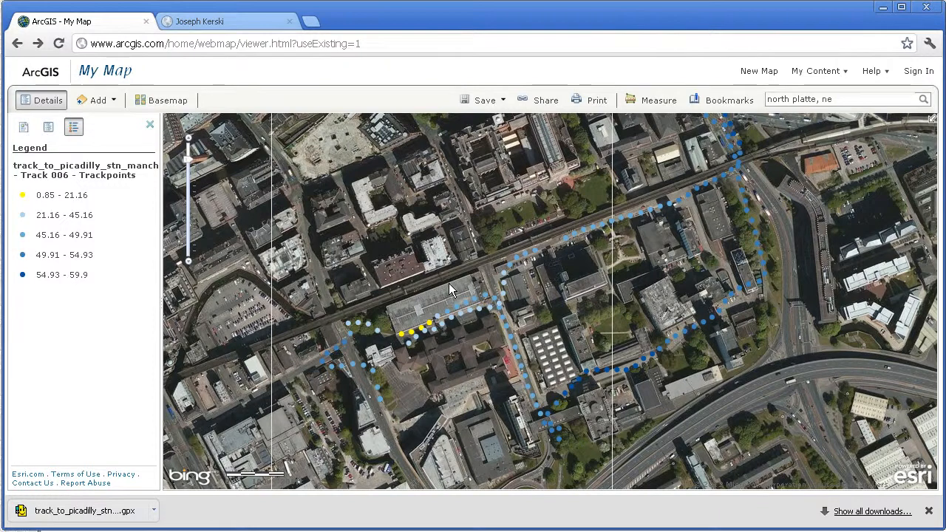
pyautogui.scroll(-1, 480, 287)
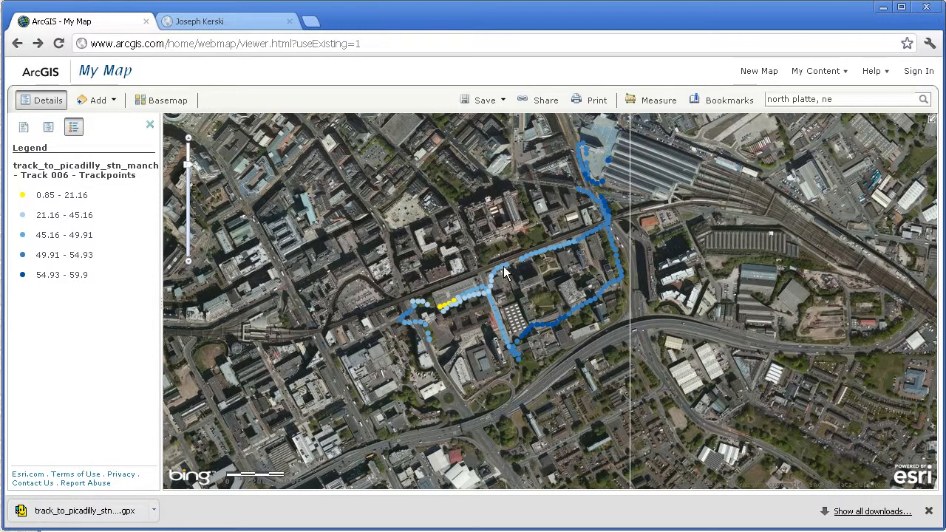
pyautogui.moveTo(505, 249); pyautogui.dragTo(545, 283)
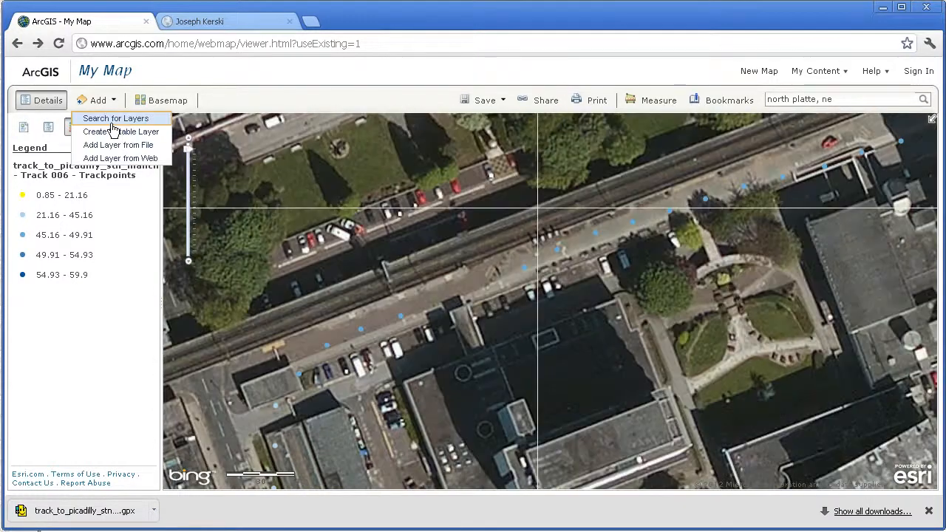
# Create an editable layer and place a pushpin on the trackpoint beside the railway viaduct
pyautogui.click(118, 132)
pyautogui.click(543, 323)
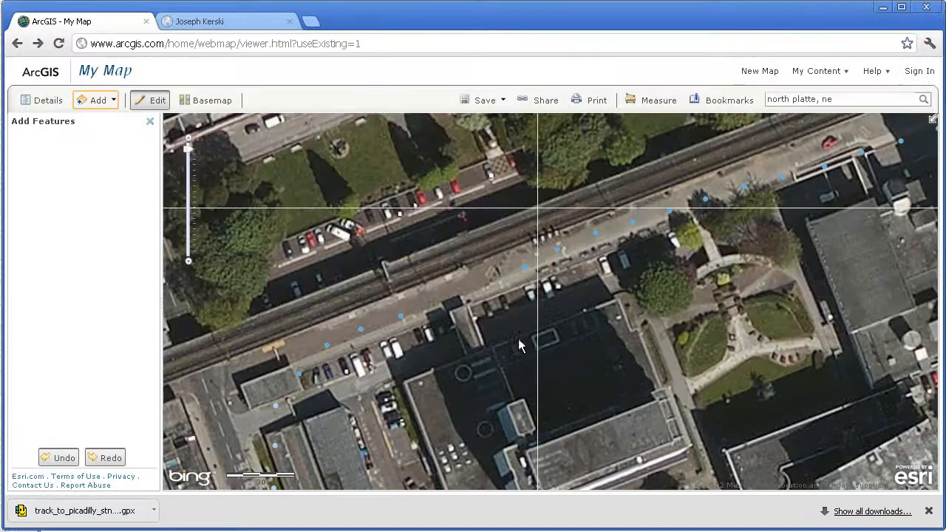
pyautogui.click(83, 164)
pyautogui.click(580, 346)
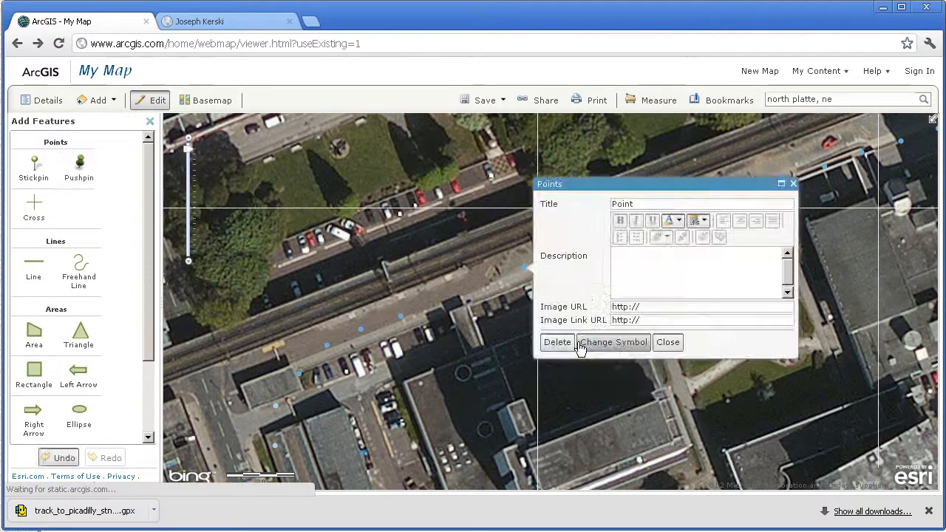
# Title the new pushpin "Geographical Association Conference" and close its attribute form
pyautogui.doubleClick(596, 205)
pyautogui.write('Geographical Associatio')
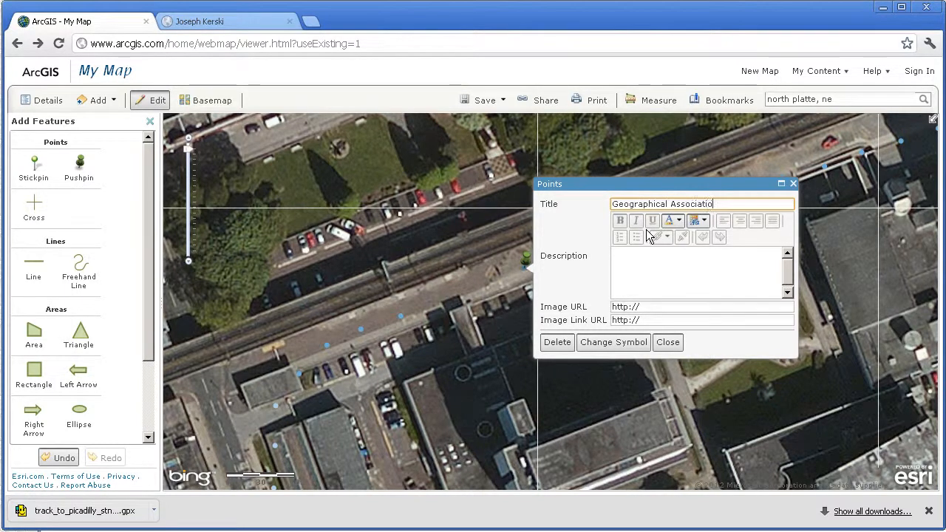
pyautogui.write('n Conference')
pyautogui.click(659, 342)
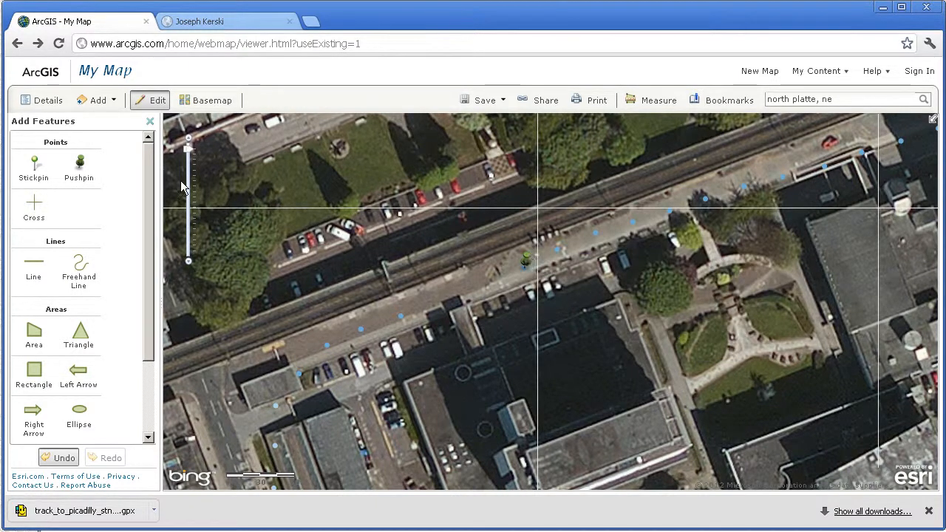
# Open the pushpin for editing, and copy the image URL of the Geographical Association Annual Conference photo from the Picasa Drop Box album
pyautogui.click(528, 261)
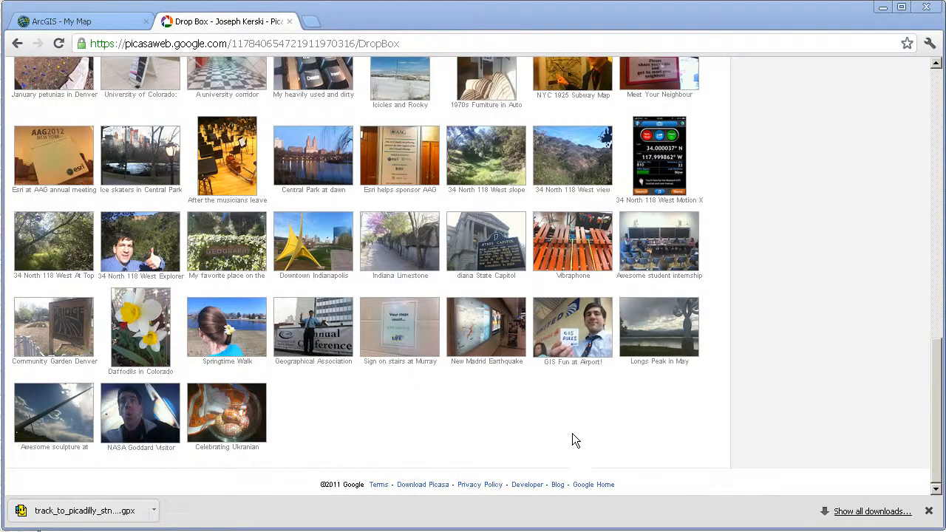
pyautogui.moveTo(936, 351)
pyautogui.mouseDown()
pyautogui.moveTo(936, 207)
pyautogui.moveTo(938, 355)
pyautogui.mouseUp()
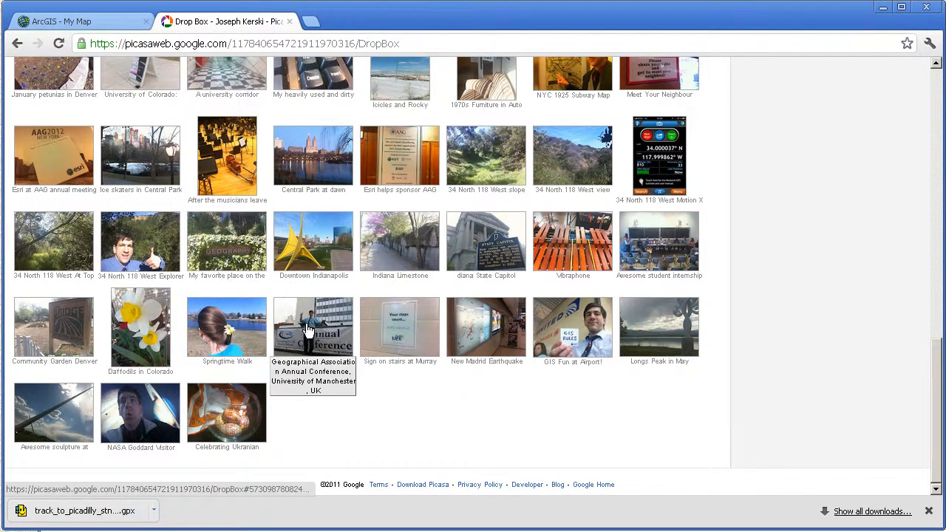
pyautogui.click(329, 340)
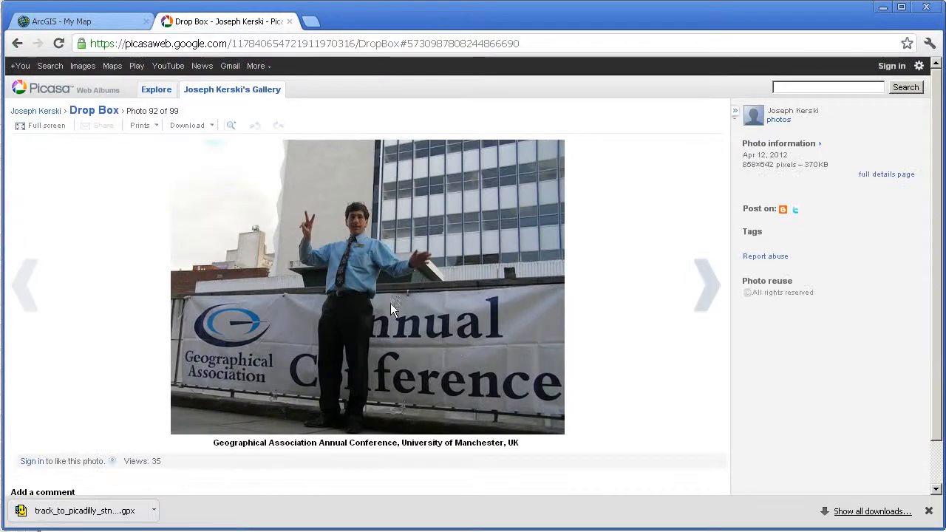
pyautogui.rightClick(446, 278)
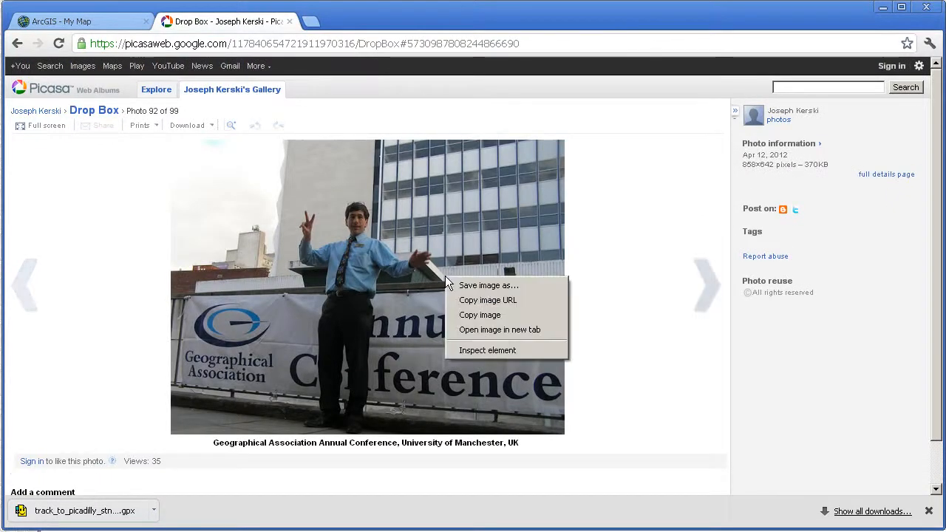
pyautogui.click(486, 300)
# Return to the ArcGIS map and replace the pushpin's Image URL with the copied photo address
pyautogui.click(139, 18)
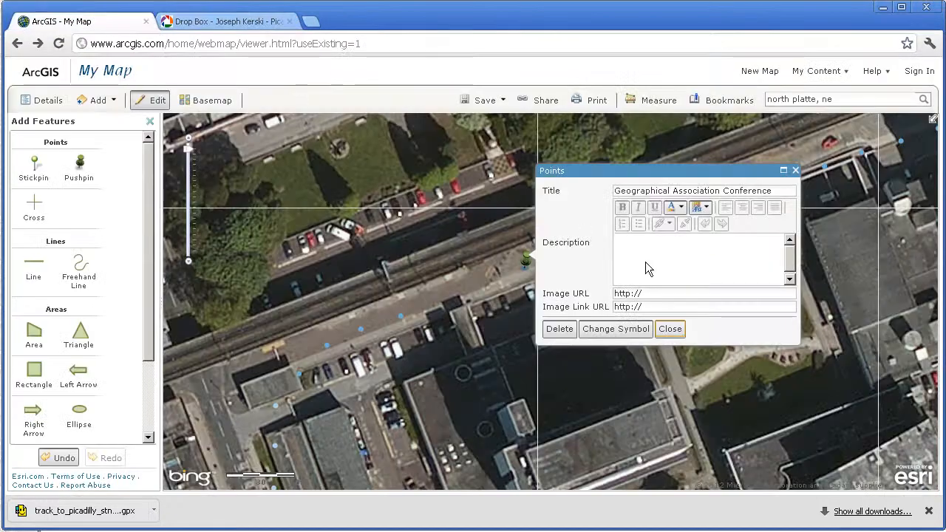
pyautogui.moveTo(678, 293); pyautogui.dragTo(599, 295)
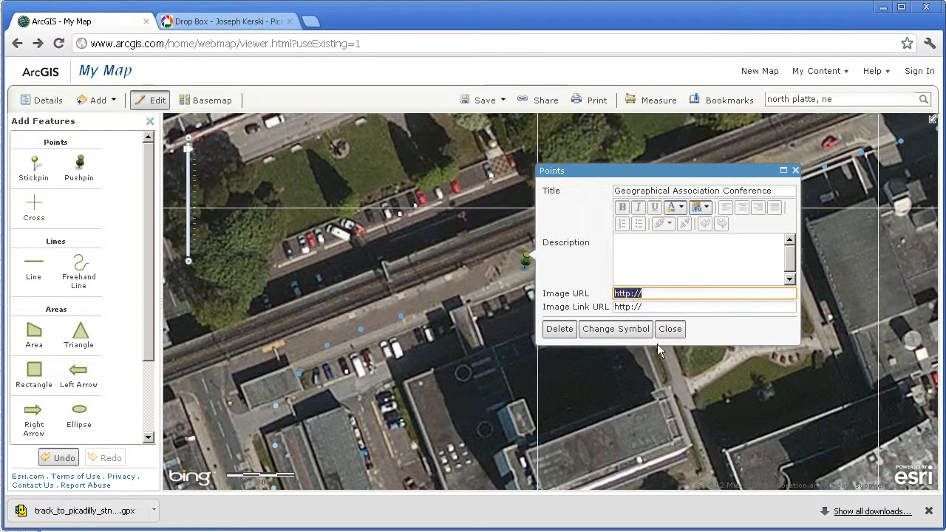
pyautogui.hotkey('ctrl', 'v')
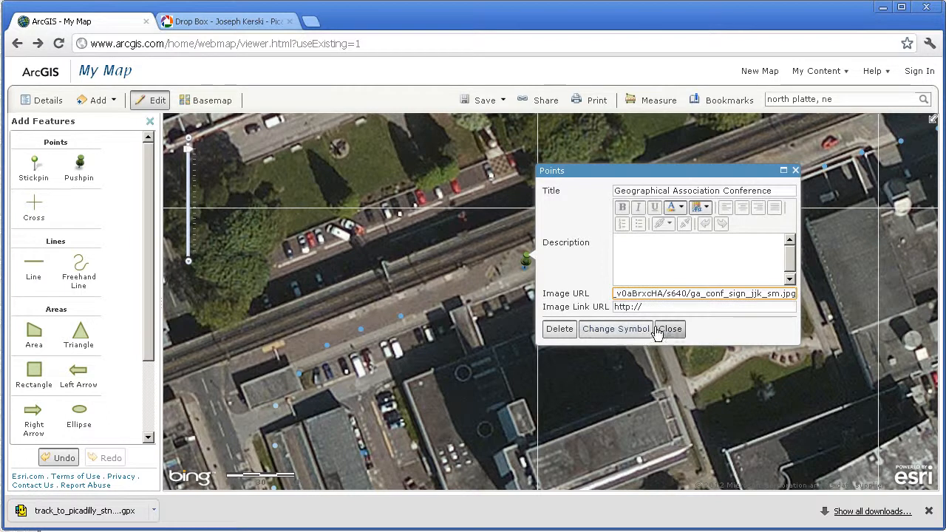
# Enter the pushpin description "This is the site of the 2012 GA Conference." and close the form
pyautogui.click(657, 242)
pyautogui.write('This is the sit')
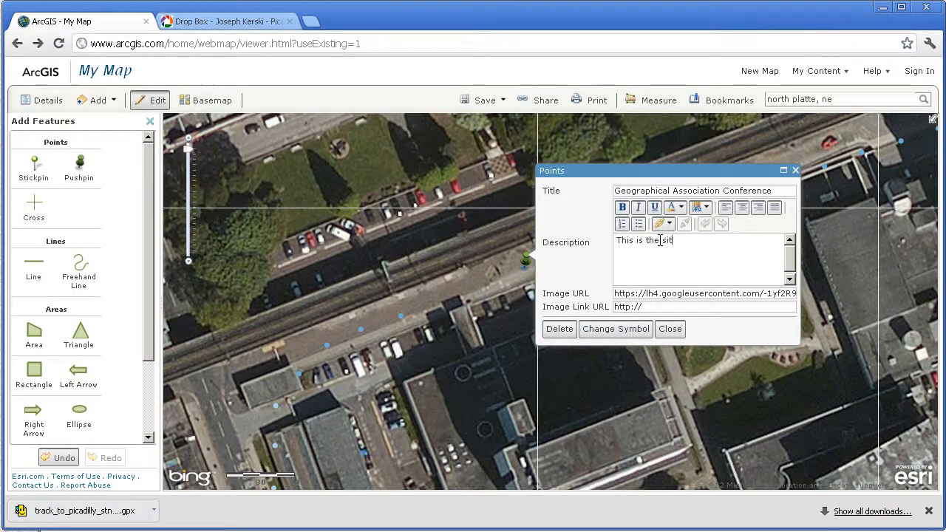
pyautogui.write('e of the 2012 GA Conference.')
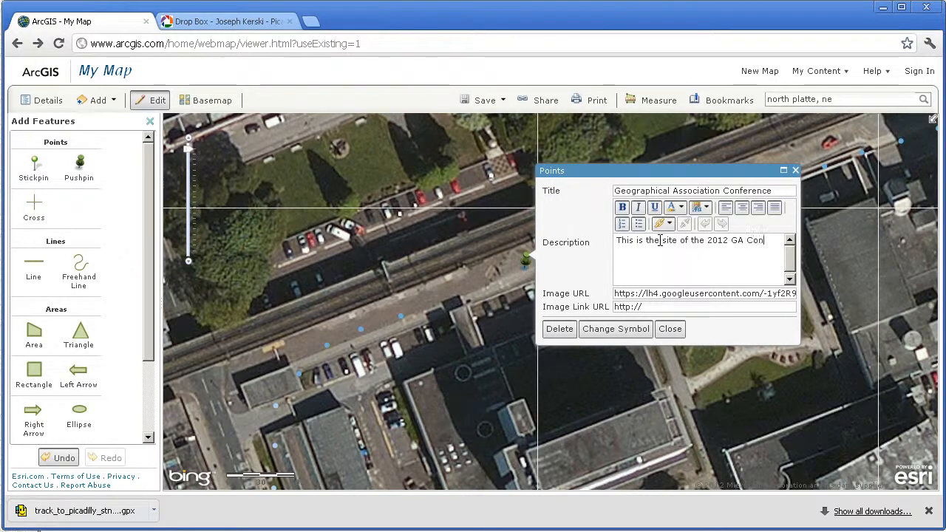
pyautogui.click(669, 328)
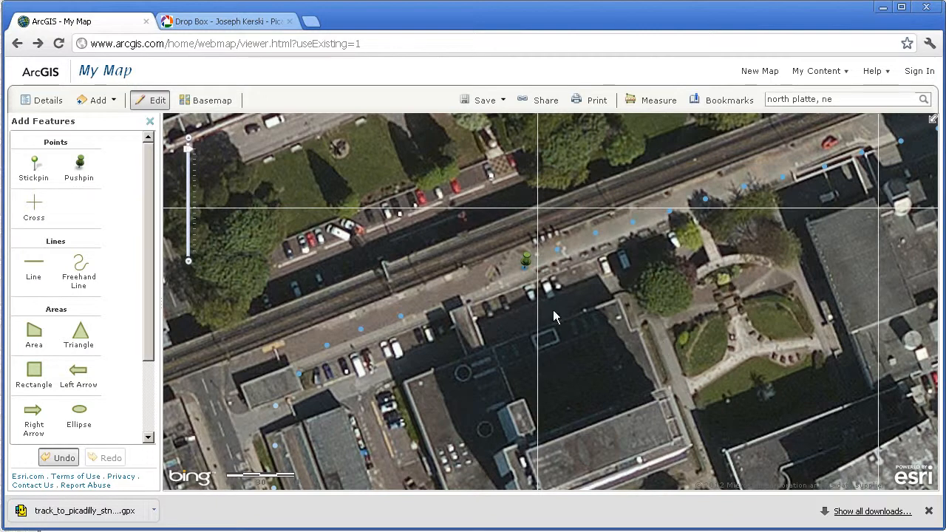
# Leave feature editing and check the title, description and photo in the conference pushpin's pop-up
pyautogui.click(150, 121)
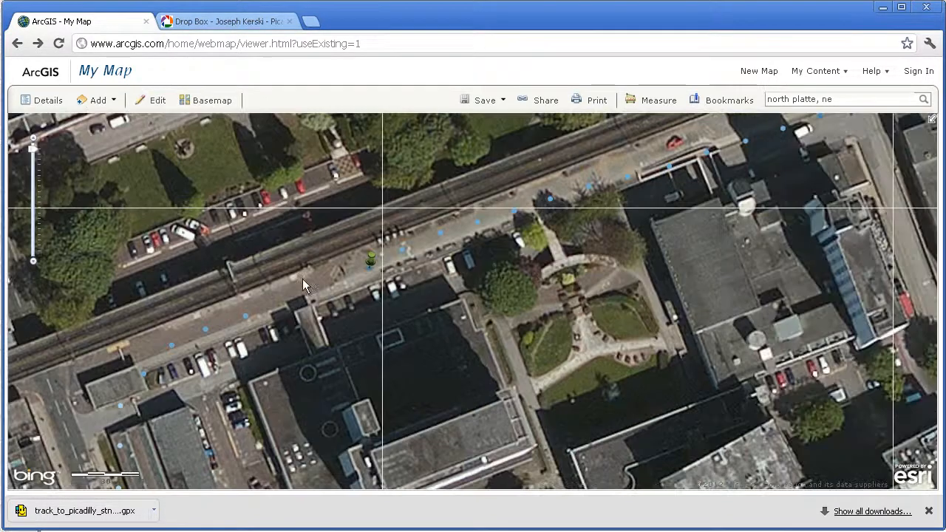
pyautogui.click(372, 254)
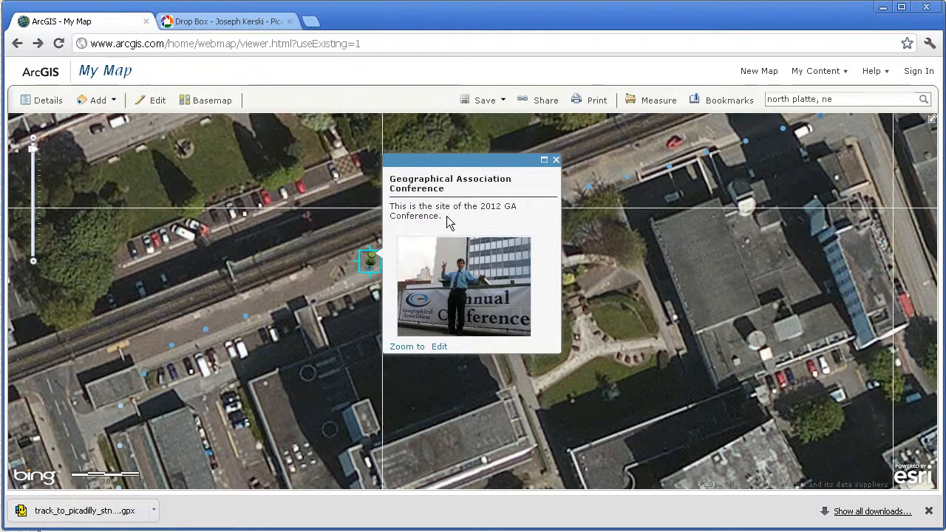
pyautogui.tripleClick(420, 216)
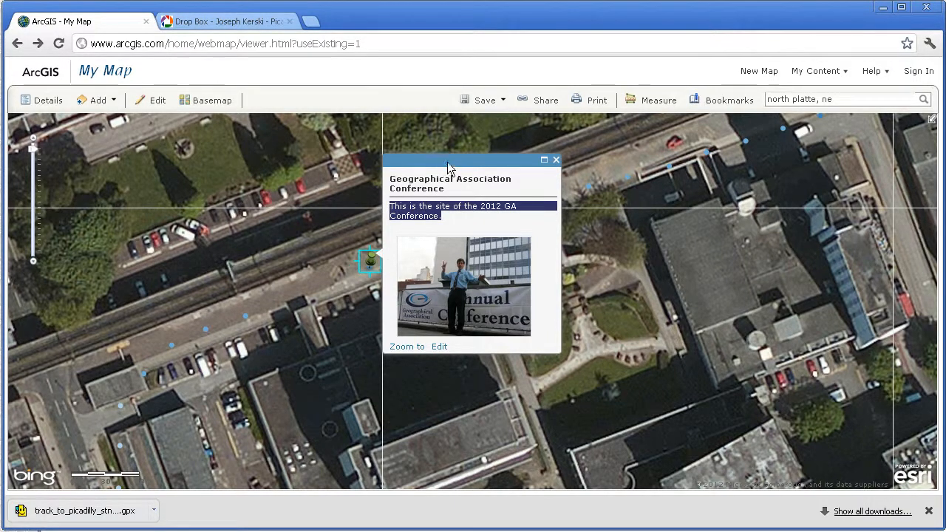
pyautogui.click(481, 226)
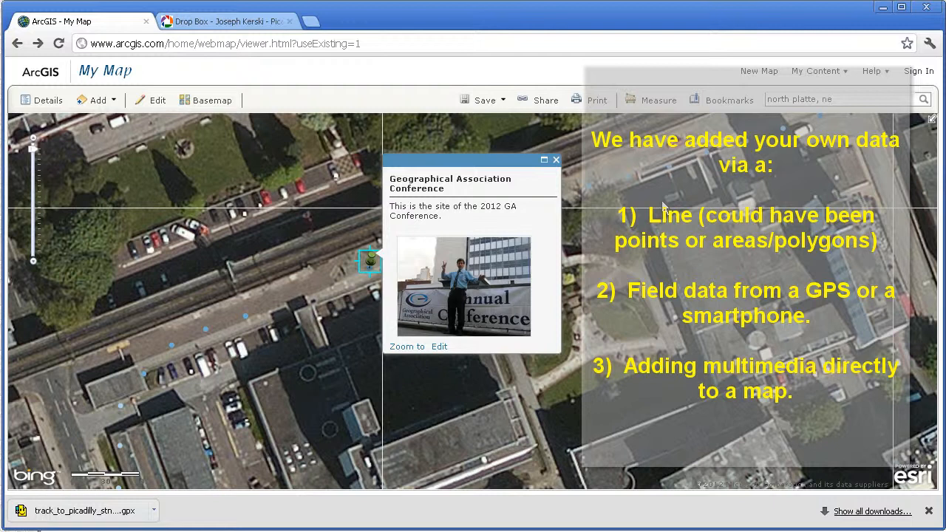
pyautogui.moveTo(441, 216); pyautogui.dragTo(390, 202)
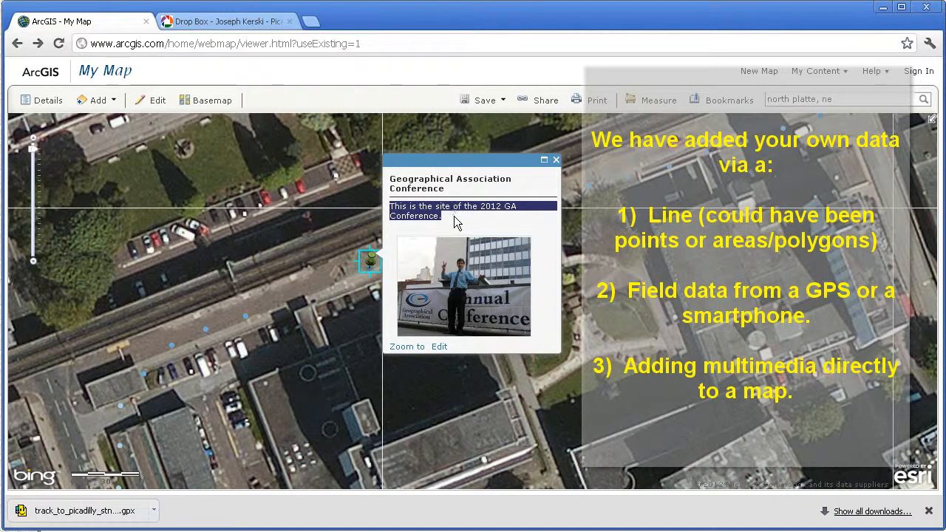